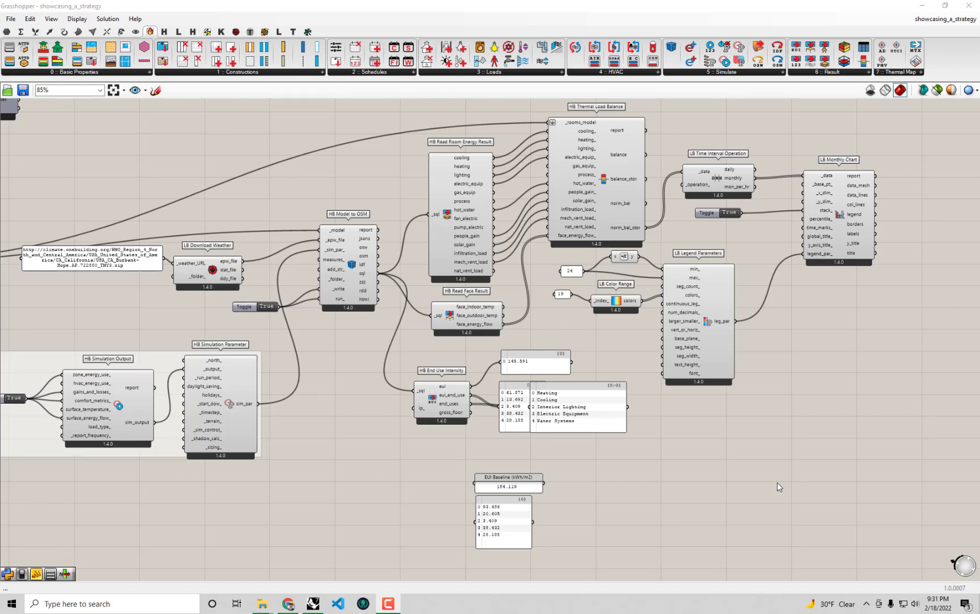
# Place an HB Read HVAC Sizing component from the 6 :: Result dropdown near the end-use results.
pyautogui.scroll(4, 648, 505)
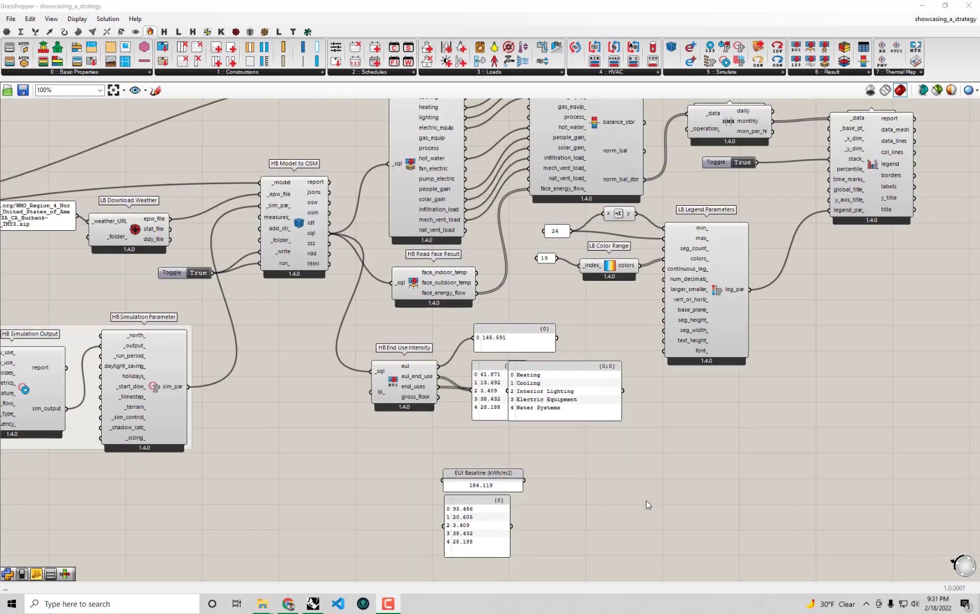
pyautogui.scroll(1, 496, 422)
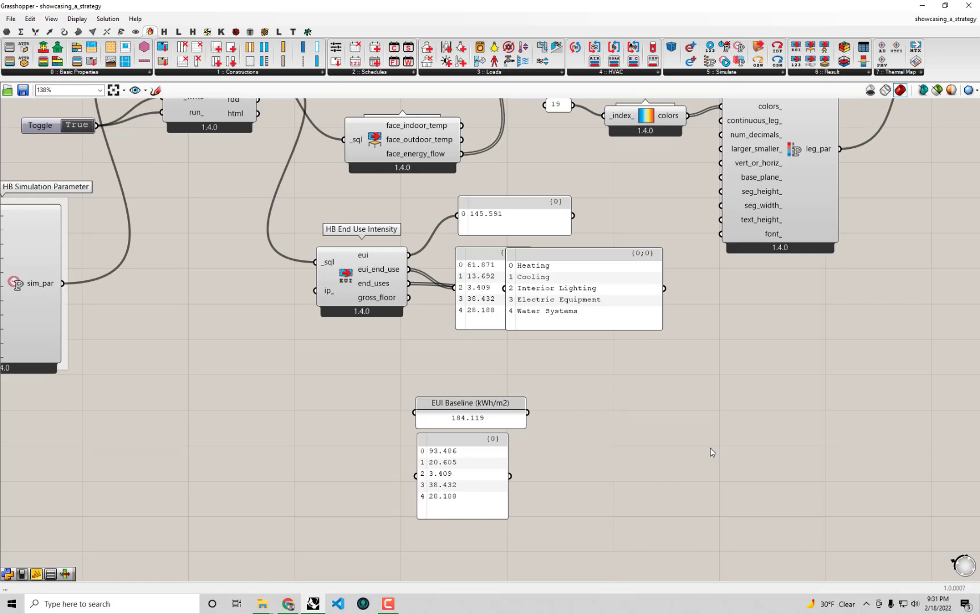
pyautogui.moveTo(336, 296); pyautogui.dragTo(388, 477, button='right')
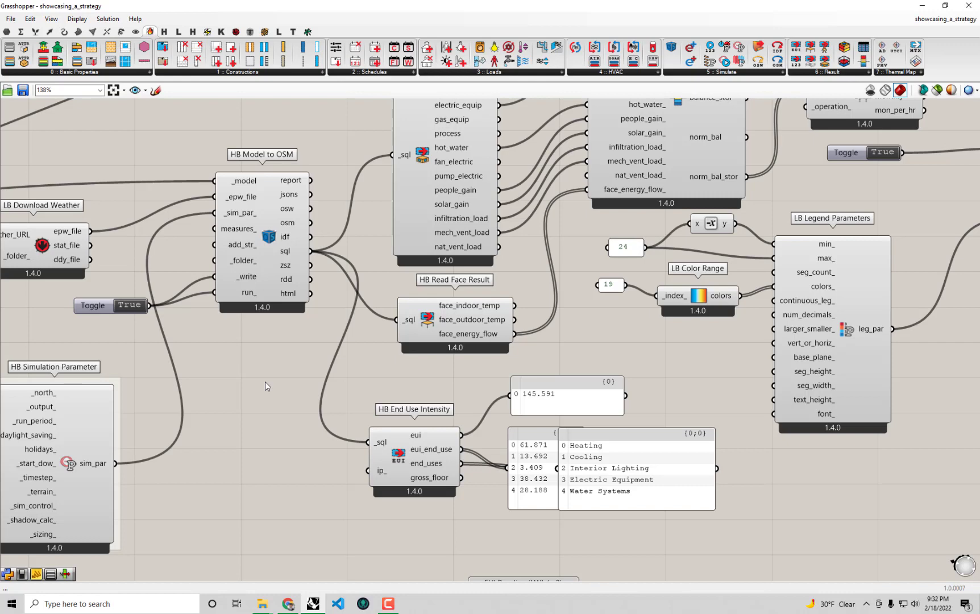
pyautogui.moveTo(265, 381); pyautogui.dragTo(259, 345, button='right')
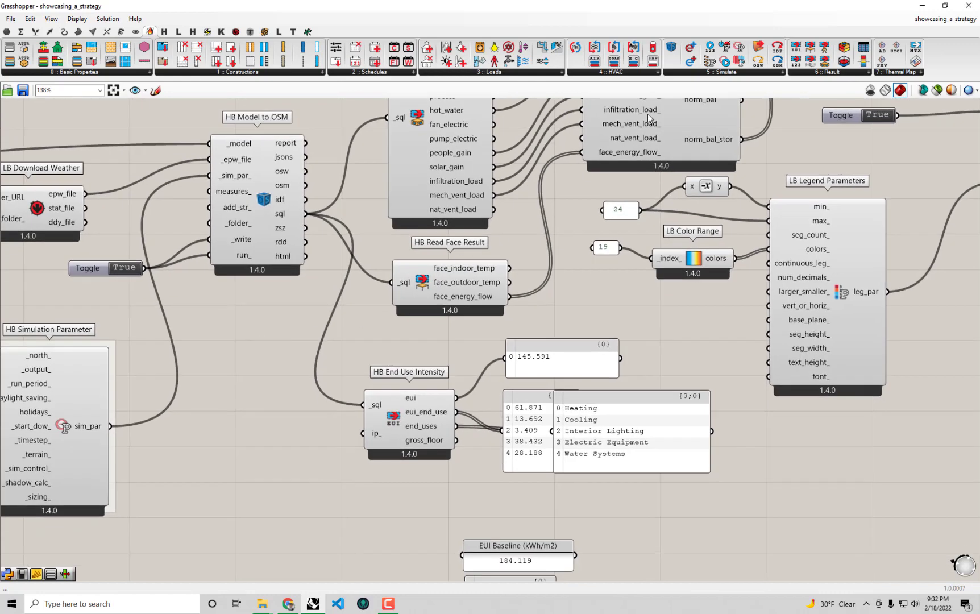
pyautogui.click(825, 73)
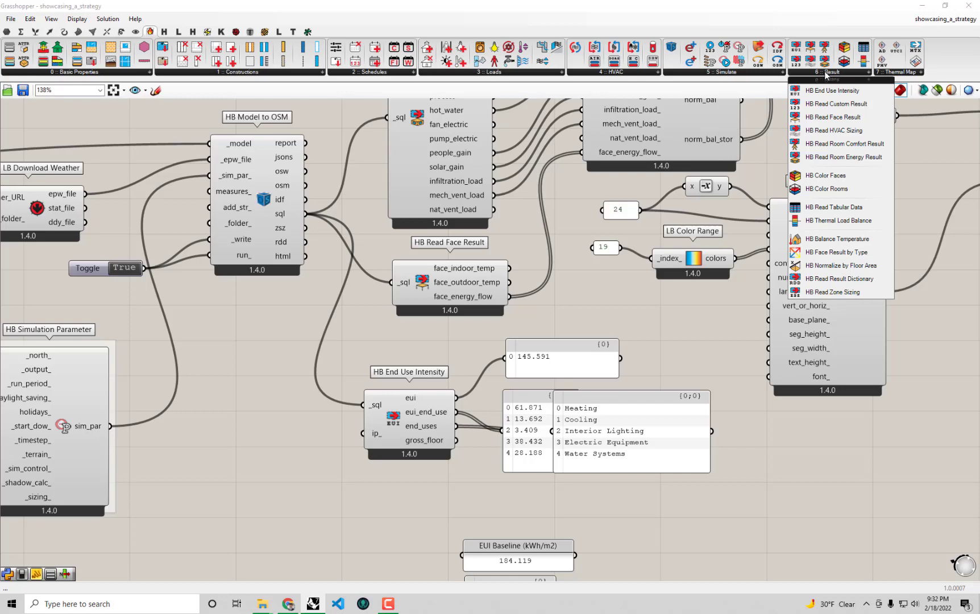
pyautogui.click(826, 135)
pyautogui.click(305, 515)
pyautogui.moveTo(305, 514); pyautogui.dragTo(319, 475, button='right')
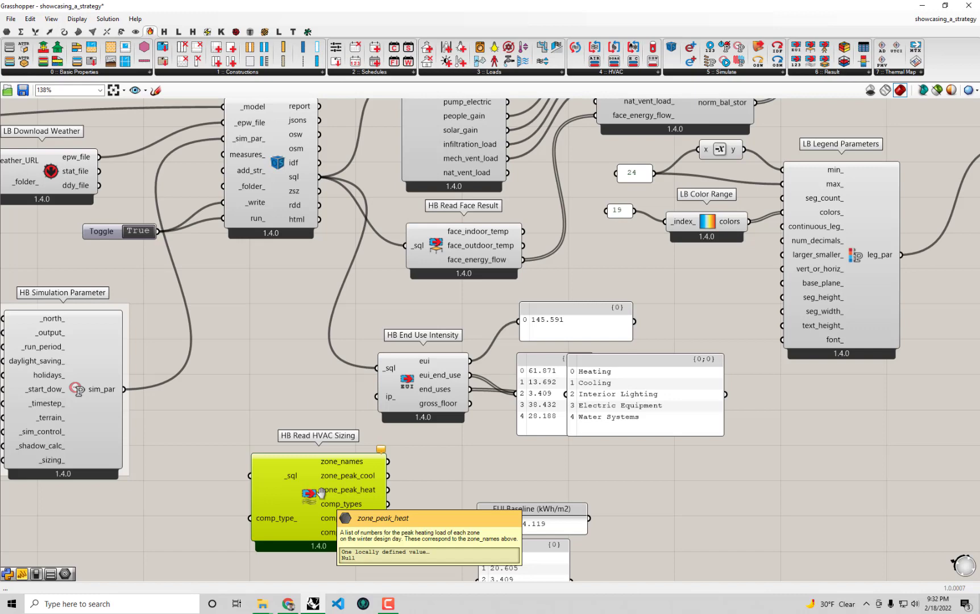
# Move the EUI Baseline panel and its values beside the EUI output, shifting LB Legend Parameters right.
pyautogui.moveTo(615, 508); pyautogui.dragTo(707, 365)
pyautogui.moveTo(833, 308); pyautogui.dragTo(859, 309)
pyautogui.moveTo(730, 330); pyautogui.dragTo(693, 326)
pyautogui.moveTo(709, 391); pyautogui.dragTo(717, 397)
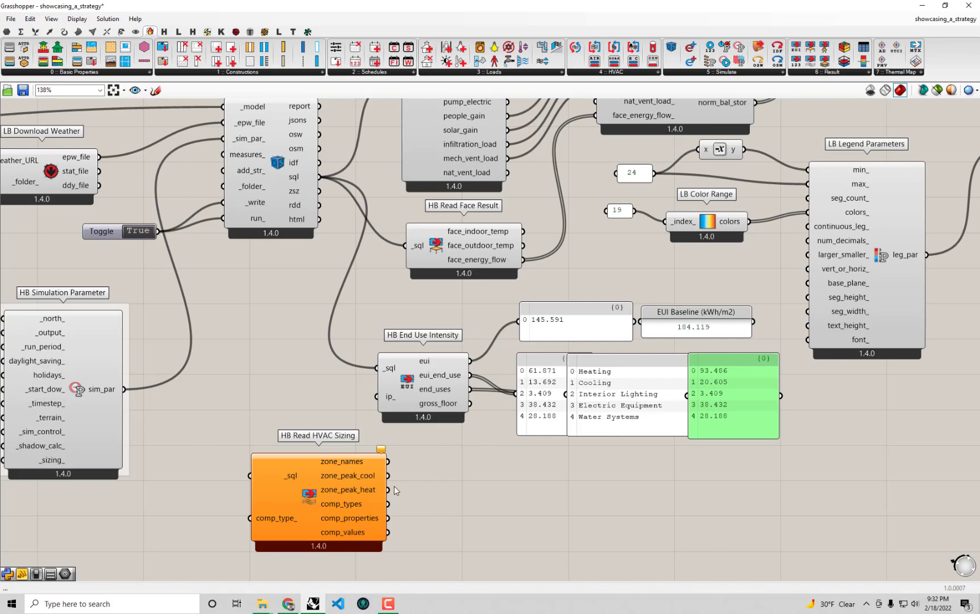
# Wire HB Model to OSM's sql output into the HVAC sizing reader's _sql input.
pyautogui.moveTo(340, 487); pyautogui.dragTo(439, 487)
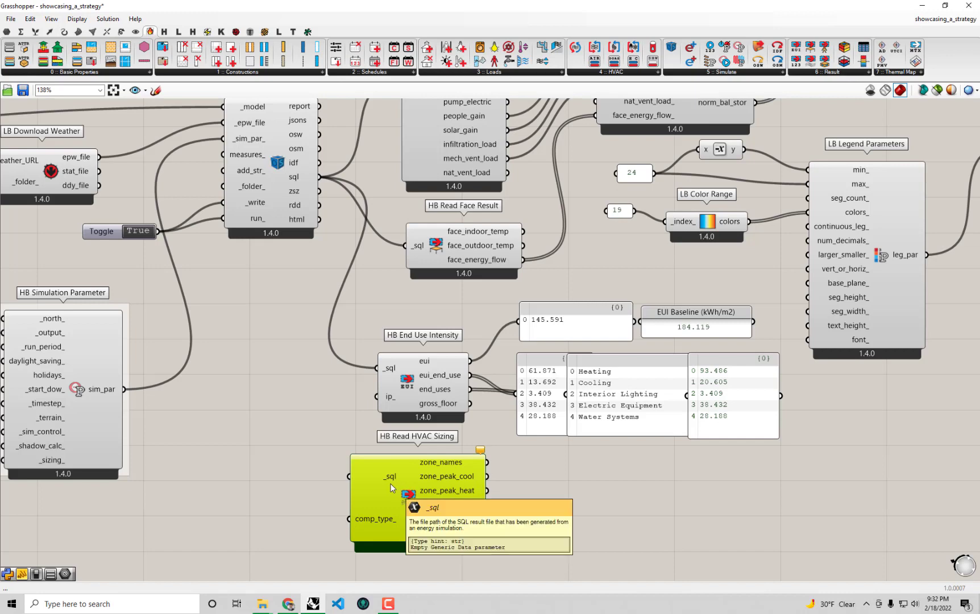
pyautogui.moveTo(311, 184); pyautogui.dragTo(326, 206, button='right')
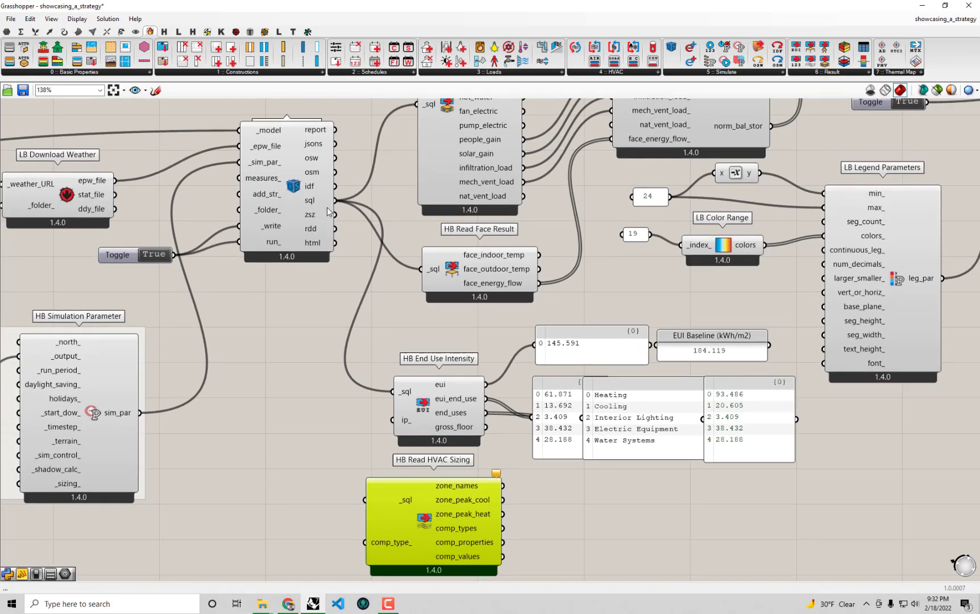
pyautogui.moveTo(334, 204); pyautogui.dragTo(364, 499)
pyautogui.moveTo(468, 505); pyautogui.dragTo(454, 456, button='right')
pyautogui.moveTo(454, 456); pyautogui.dragTo(456, 470)
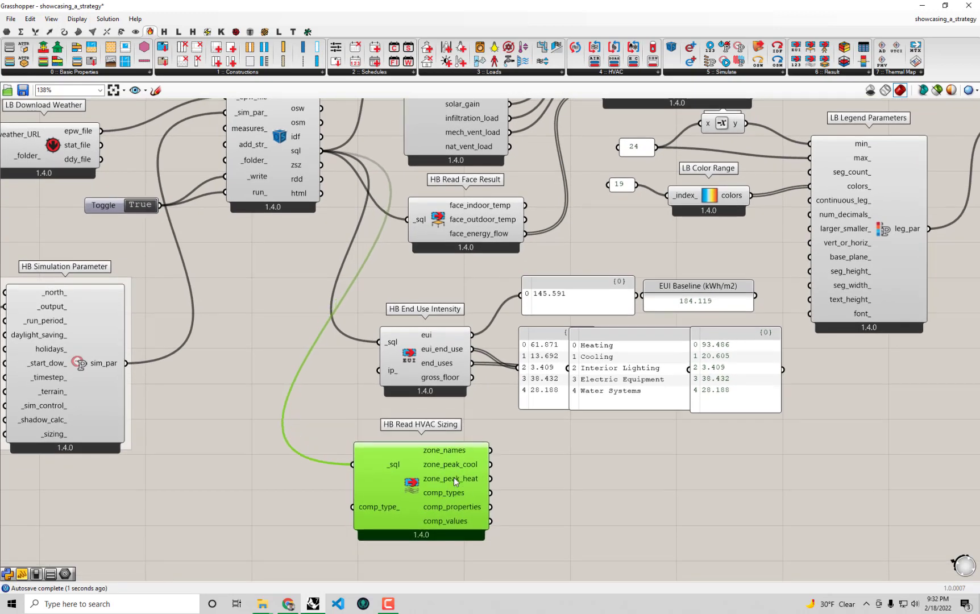
# Add a Panel and wire zone_peak_heat into it, displaying 3891.706577.
pyautogui.doubleClick(560, 492)
pyautogui.write('panel')
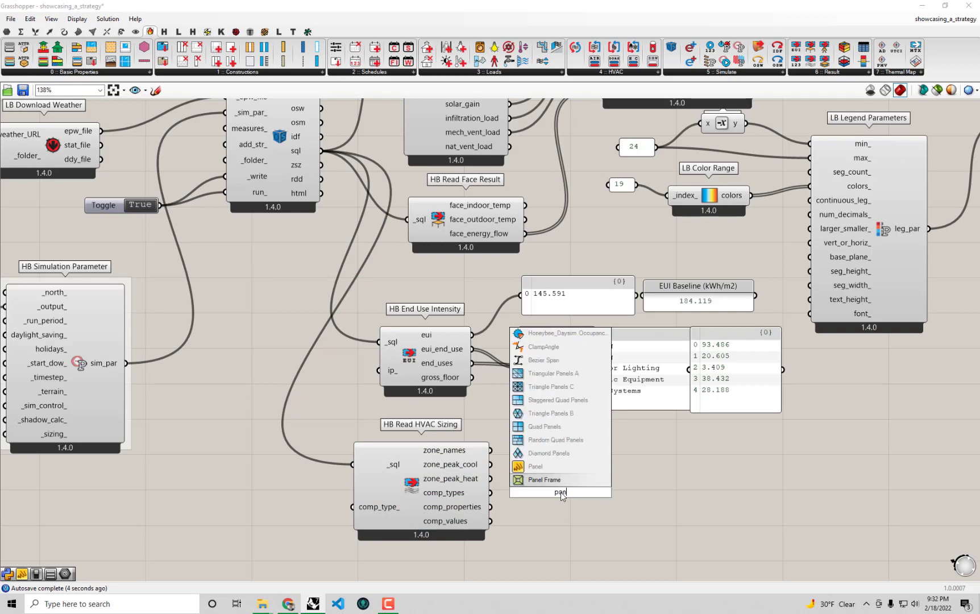
pyautogui.click(535, 467)
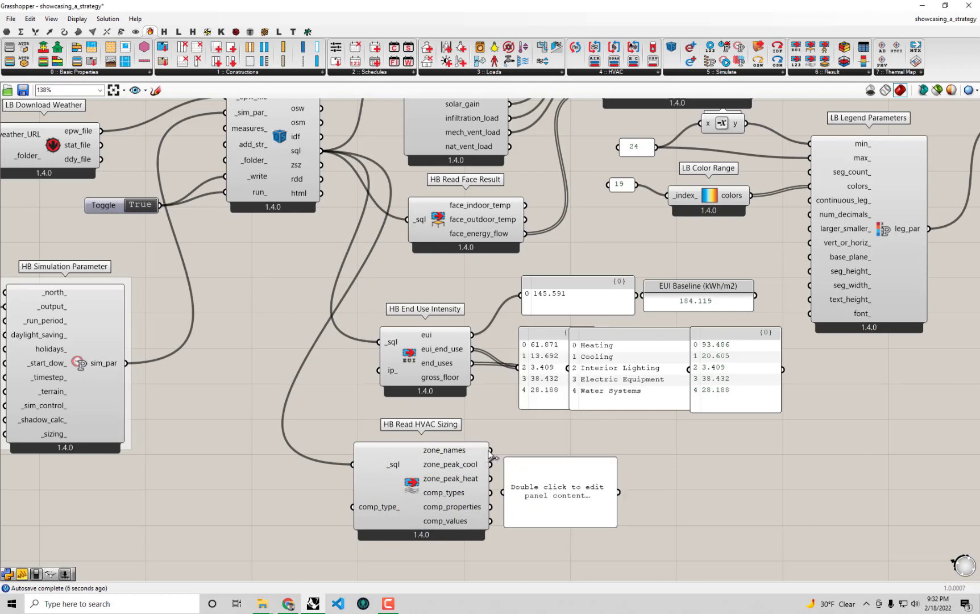
pyautogui.moveTo(490, 450); pyautogui.dragTo(569, 497)
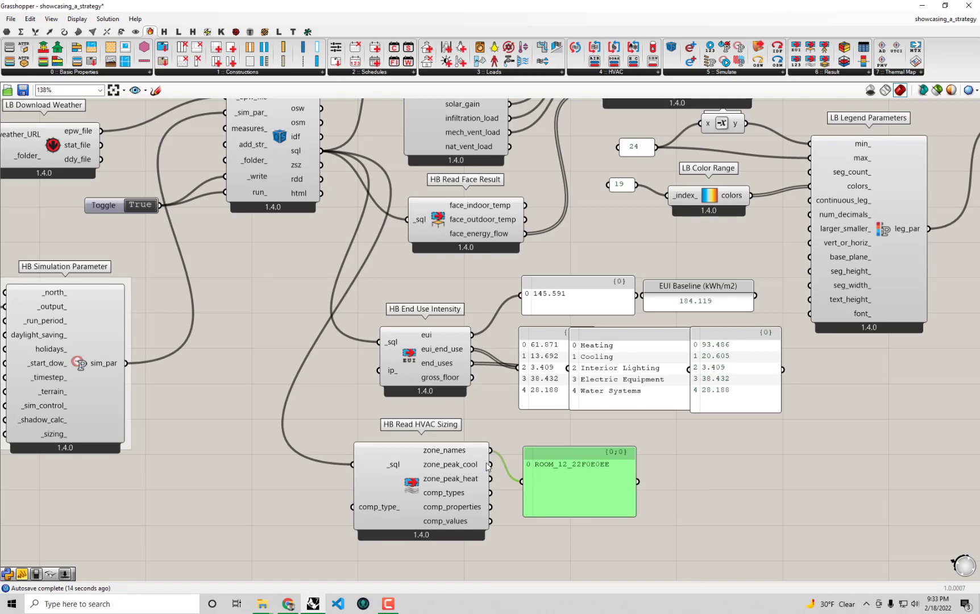
pyautogui.moveTo(489, 465); pyautogui.dragTo(521, 482)
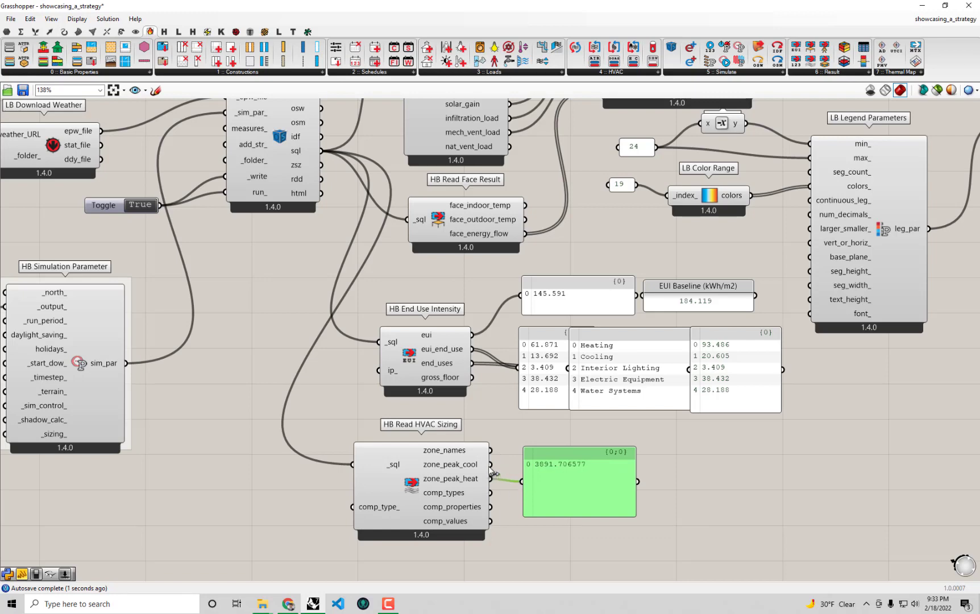
pyautogui.moveTo(490, 464); pyautogui.dragTo(522, 481)
pyautogui.moveTo(489, 479); pyautogui.dragTo(523, 481)
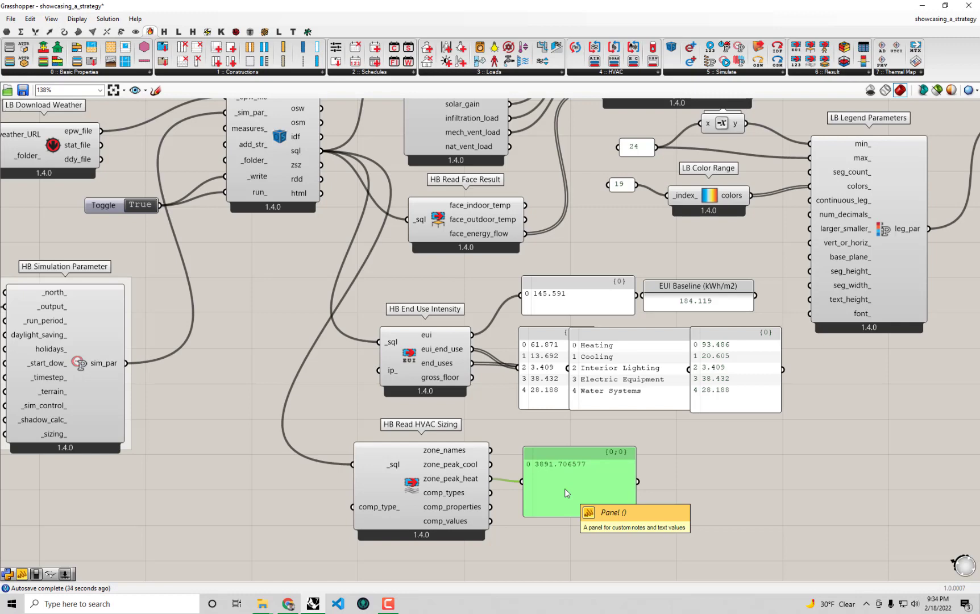
# Copy the peak heating panel's data only and try pasting it into a new panel.
pyautogui.rightClick(564, 488)
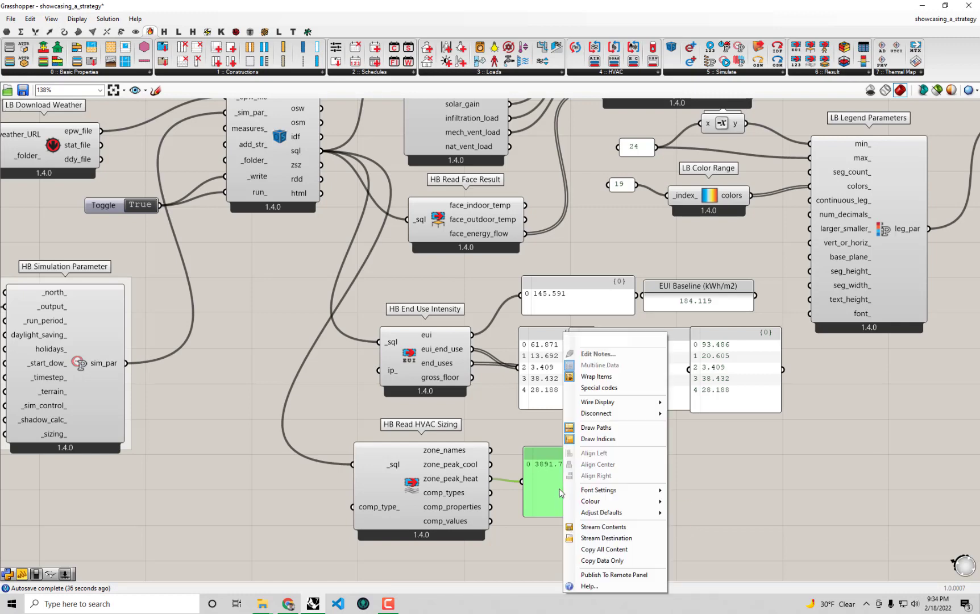
pyautogui.click(601, 560)
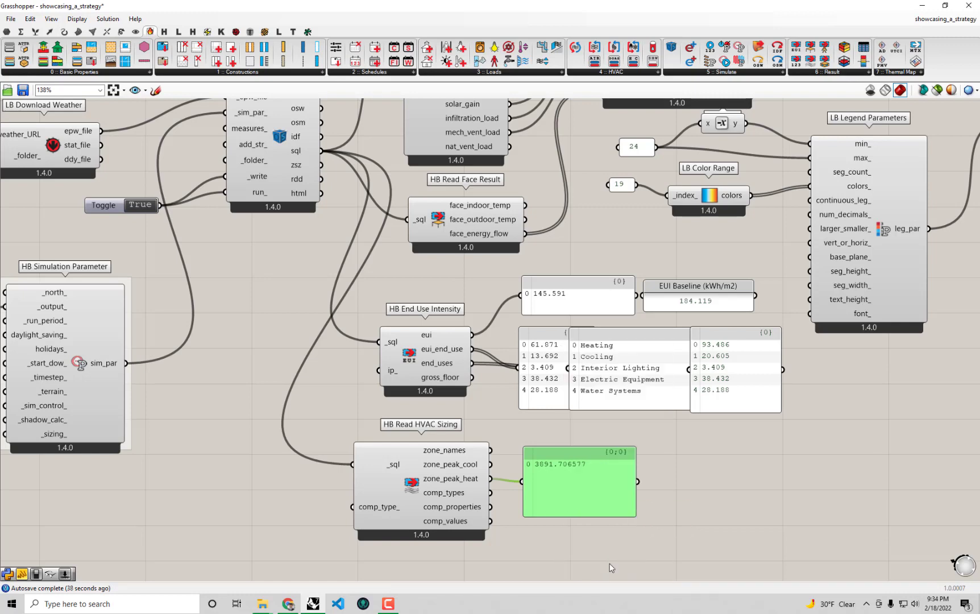
pyautogui.click(736, 499)
pyautogui.doubleClick(735, 496)
pyautogui.write('"')
pyautogui.write('3891.706577')
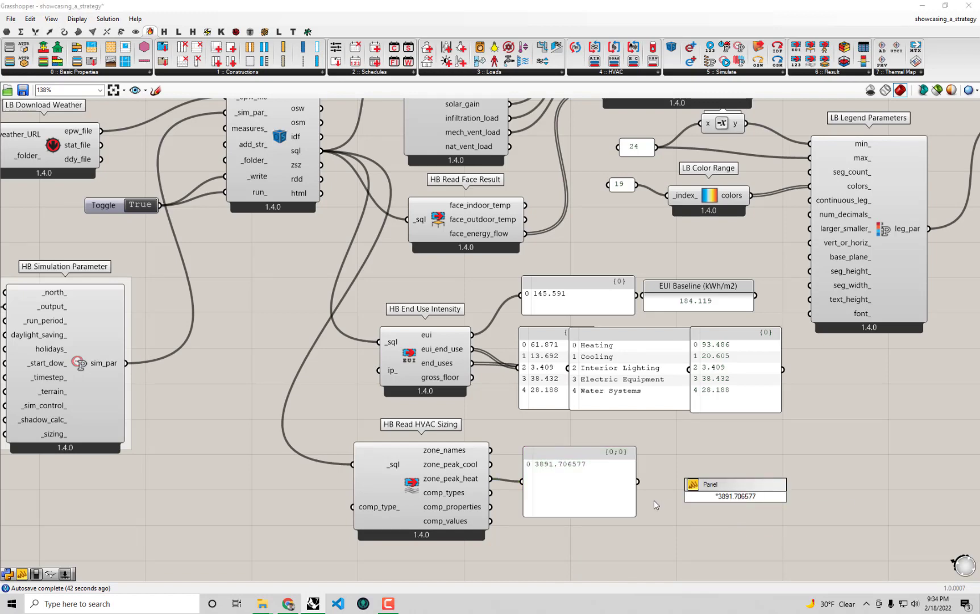
# Create a new panel holding the copied peak heating value 3891.706577.
pyautogui.rightClick(603, 495)
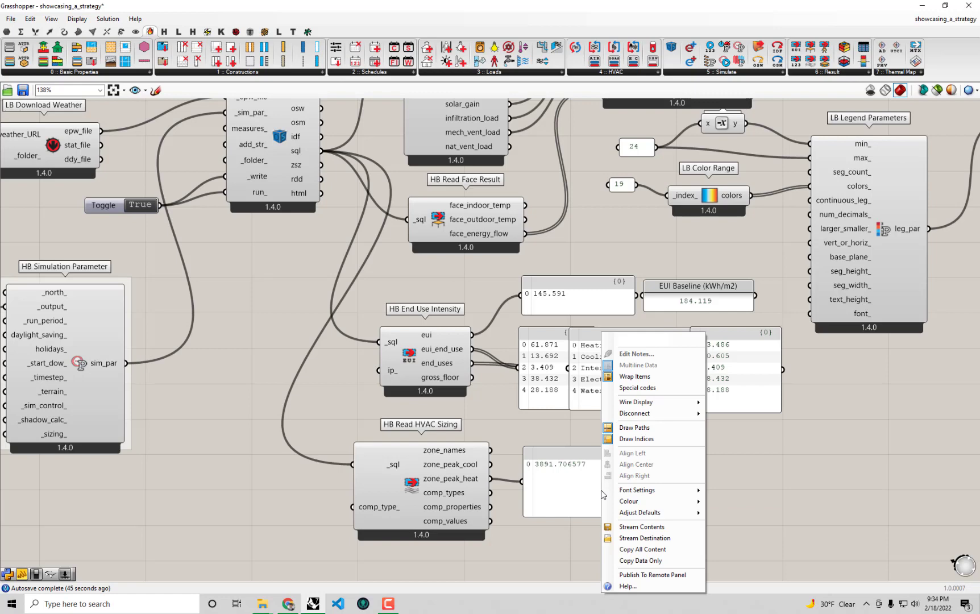
pyautogui.click(639, 560)
pyautogui.doubleClick(720, 494)
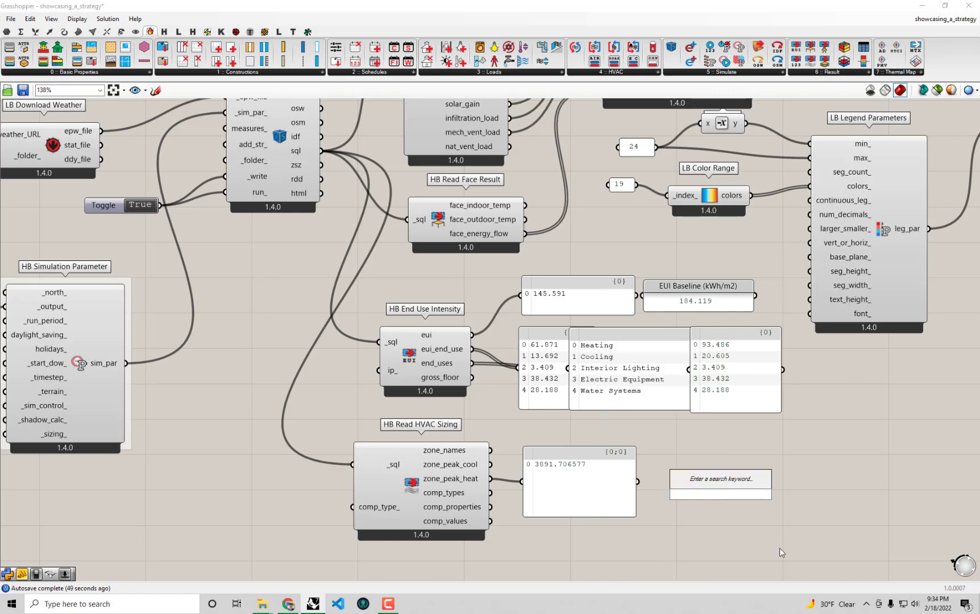
pyautogui.write('"')
pyautogui.press('Return')
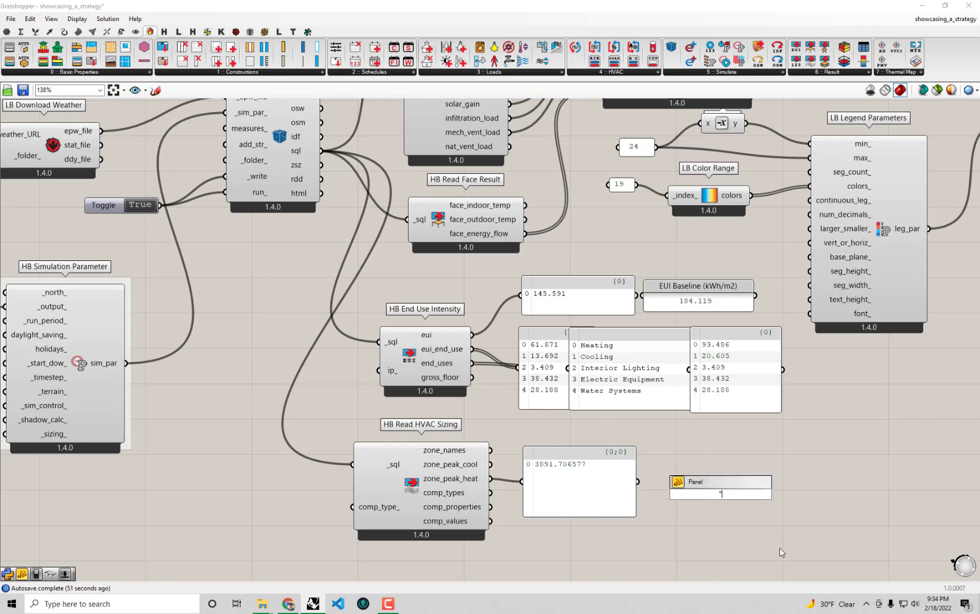
pyautogui.hotkey('ctrl', 'v')
pyautogui.click(779, 547)
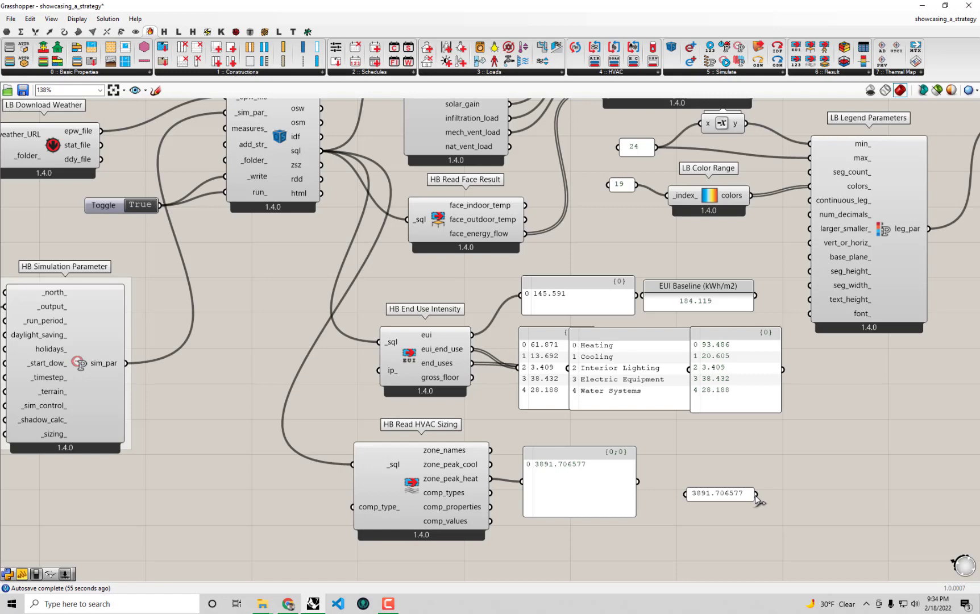
# Widen the new panel and title it 'Peak Heating (W)'.
pyautogui.moveTo(756, 500); pyautogui.dragTo(767, 515)
pyautogui.rightClick(768, 508)
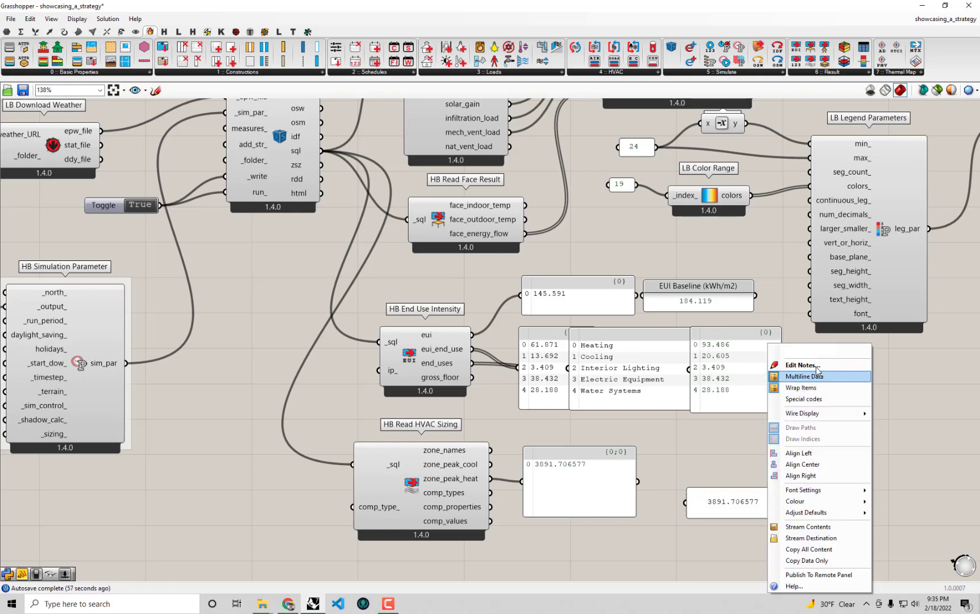
pyautogui.write('Pea')
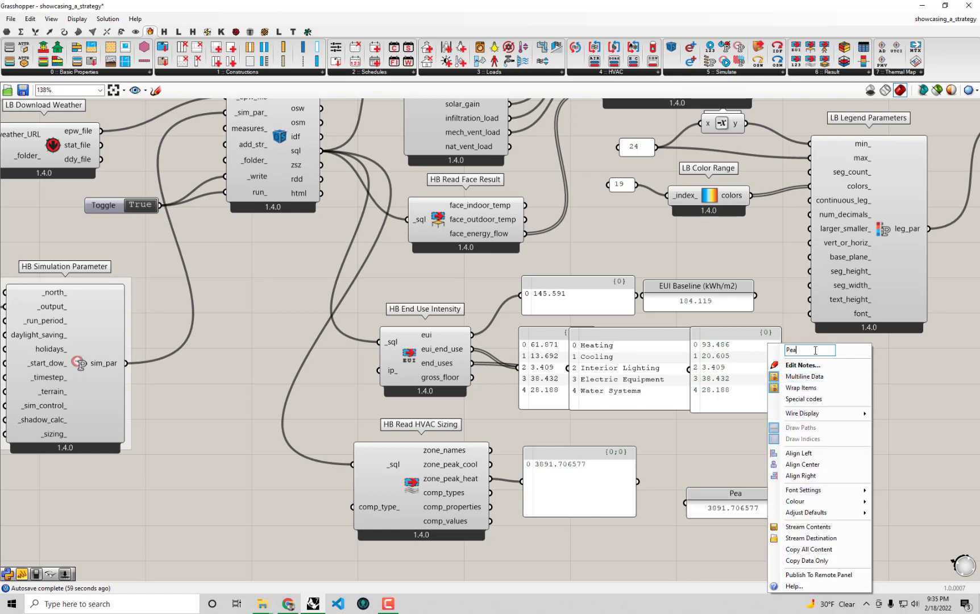
pyautogui.write('k Heating (W)')
pyautogui.press('Return')
# Duplicate the Peak Heating panel and replace its value with the peak cooling 2933.876766.
pyautogui.click(740, 503)
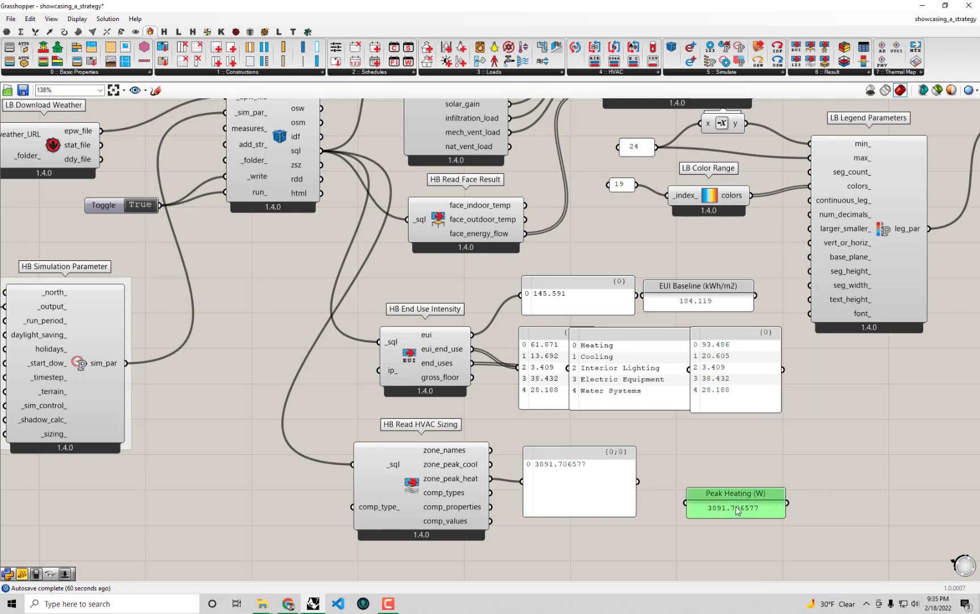
pyautogui.hotkey('ctrl', 'c')
pyautogui.hotkey('ctrl', 'v')
pyautogui.moveTo(736, 504); pyautogui.dragTo(729, 454)
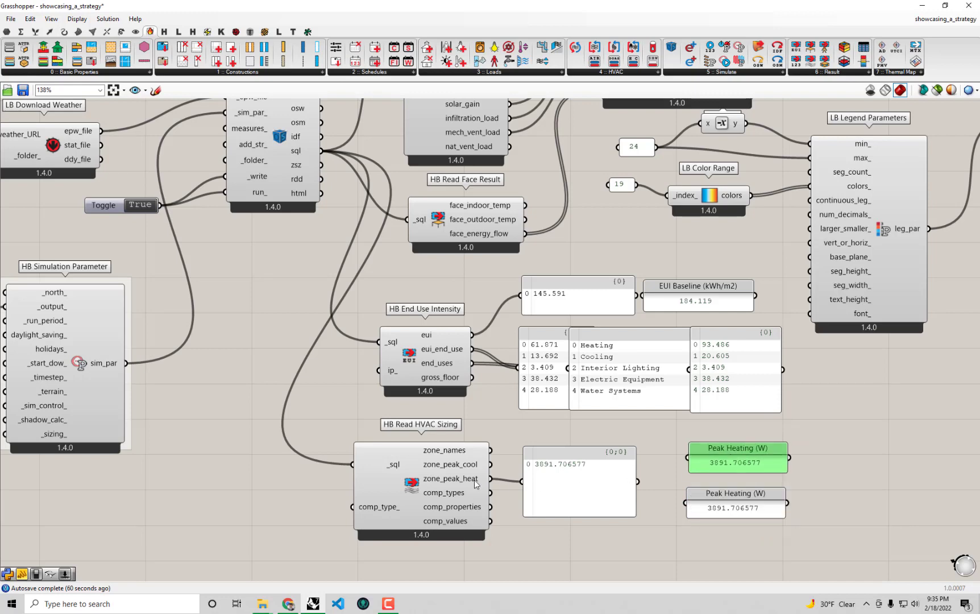
pyautogui.moveTo(490, 464); pyautogui.dragTo(522, 481)
pyautogui.rightClick(575, 468)
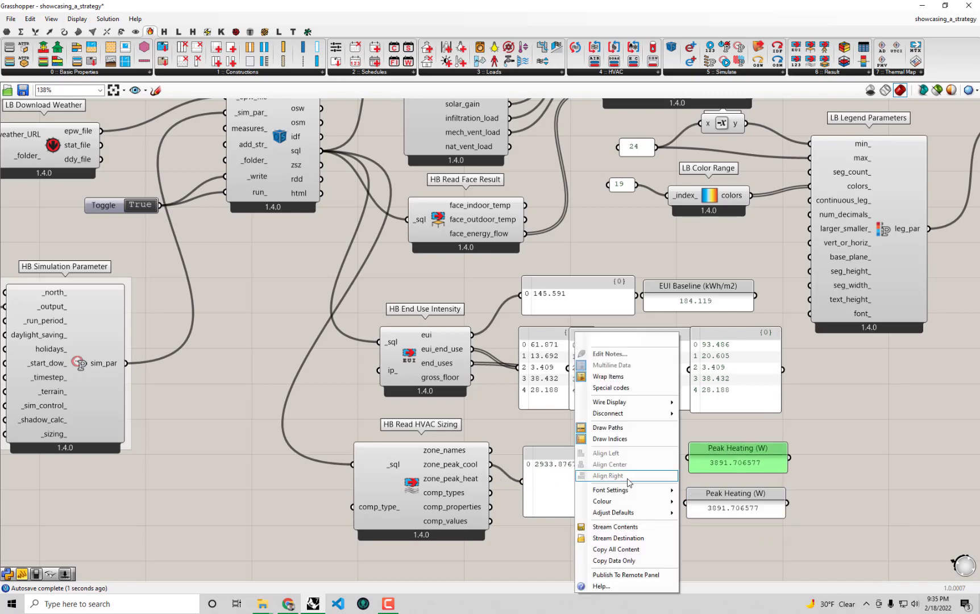
pyautogui.click(617, 561)
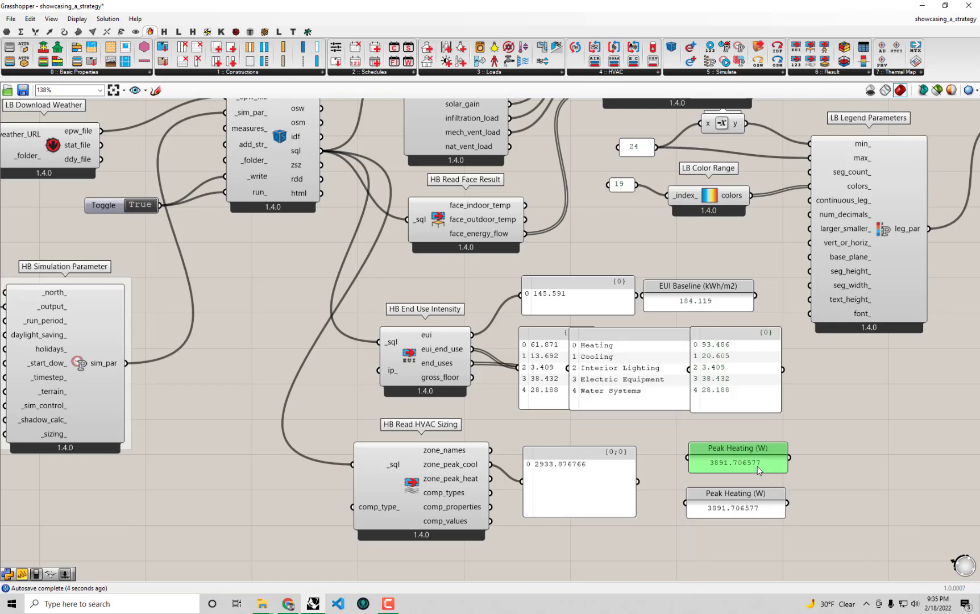
pyautogui.doubleClick(756, 466)
pyautogui.hotkey('ctrl', 'v')
pyautogui.click(782, 546)
# Rename the duplicate panel's title to 'Peak Cooling (W)'.
pyautogui.rightClick(751, 453)
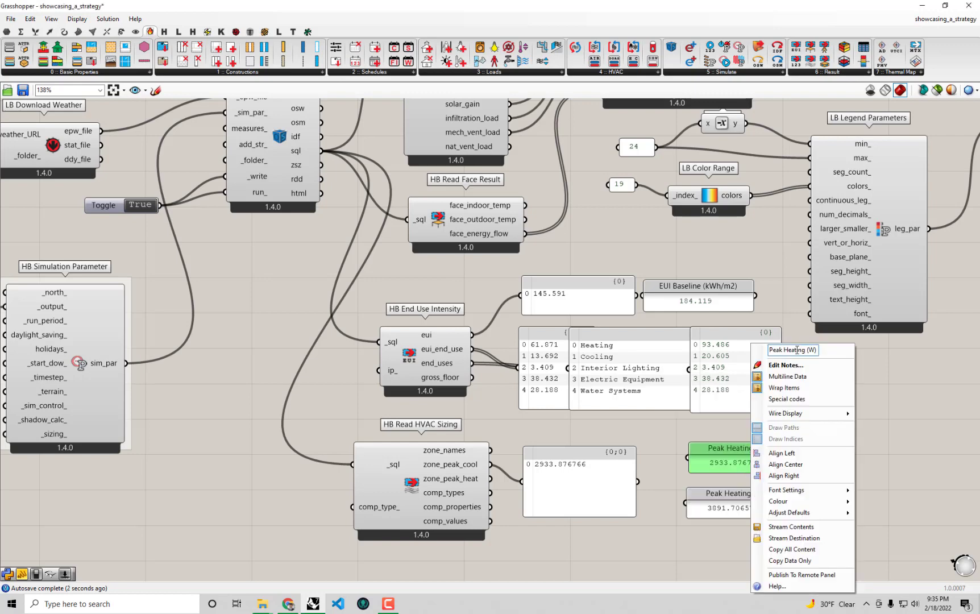
pyautogui.doubleClick(796, 349)
pyautogui.write('Cooling')
pyautogui.click(676, 421)
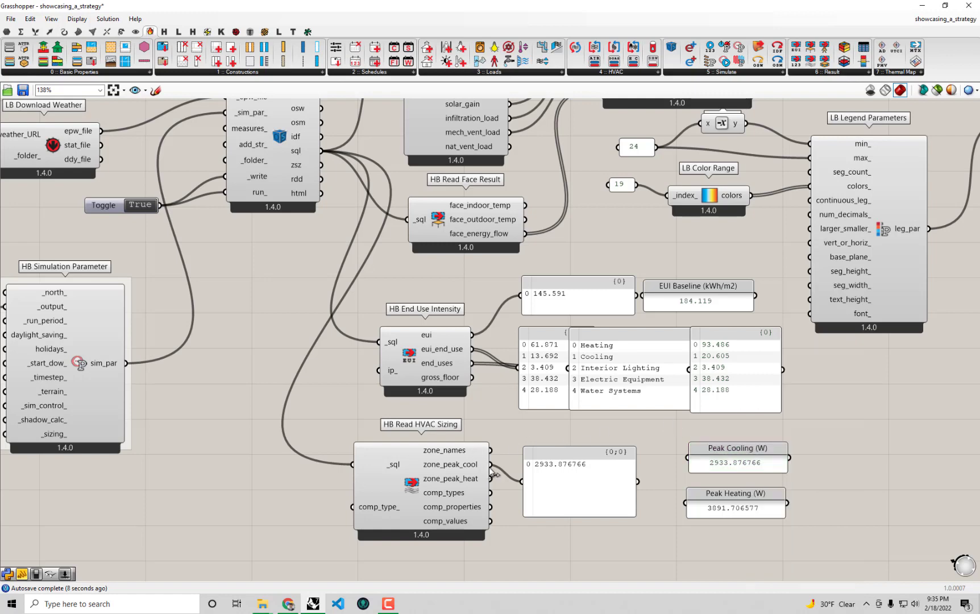
# Feed zone_peak_heat into the output panel too and arrange both peak panels beside it.
pyautogui.keyDown('shift'); pyautogui.moveTo(491, 480); pyautogui.dragTo(546, 489); pyautogui.keyUp('shift')
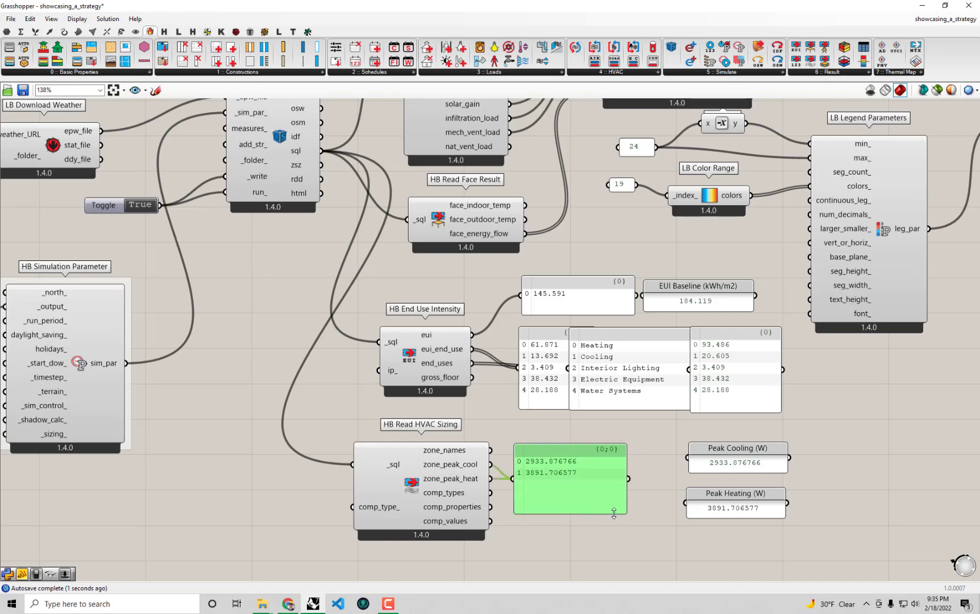
pyautogui.moveTo(624, 512); pyautogui.dragTo(592, 469)
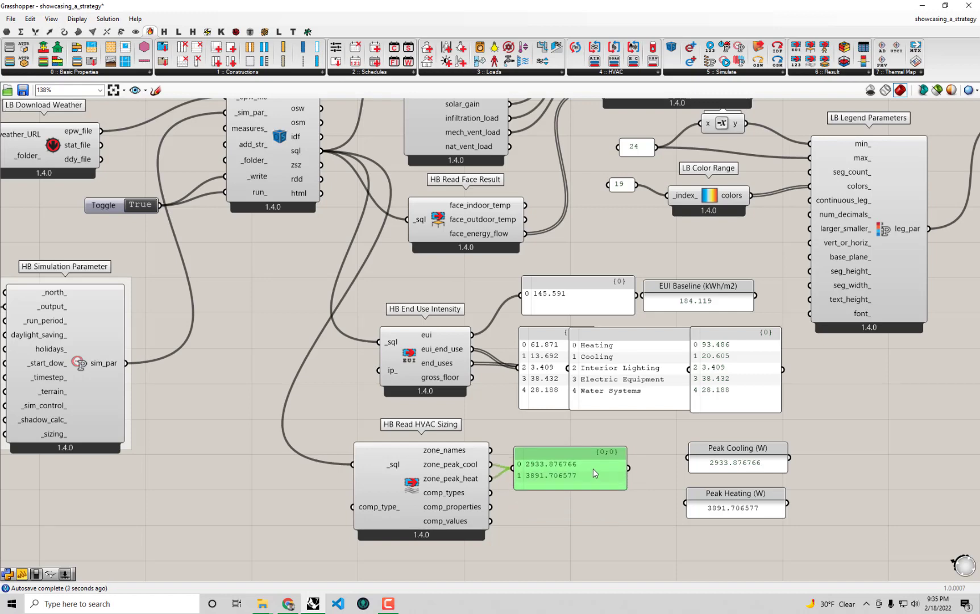
pyautogui.moveTo(756, 512); pyautogui.dragTo(686, 426)
pyautogui.moveTo(741, 463); pyautogui.dragTo(698, 463)
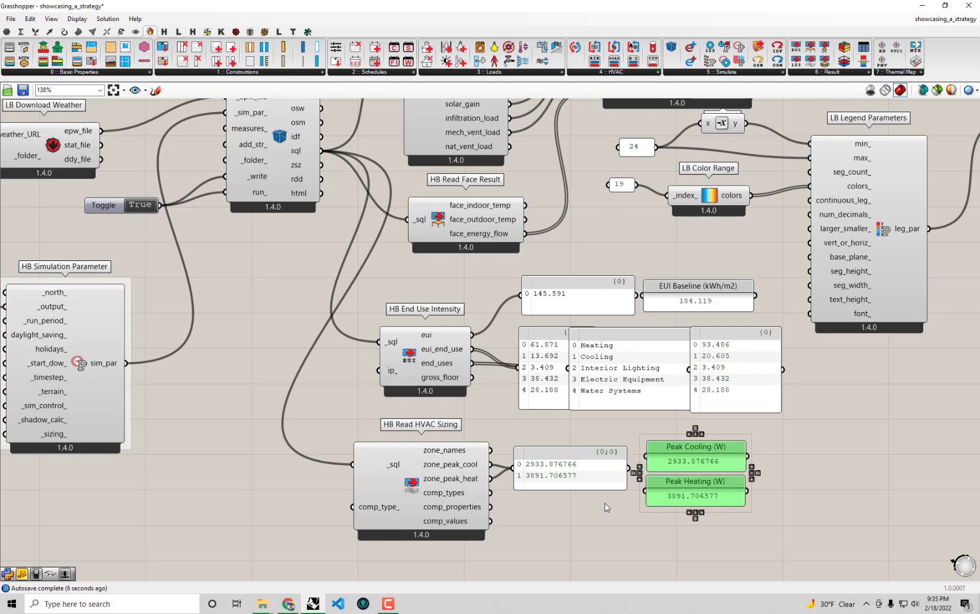
pyautogui.click(583, 515)
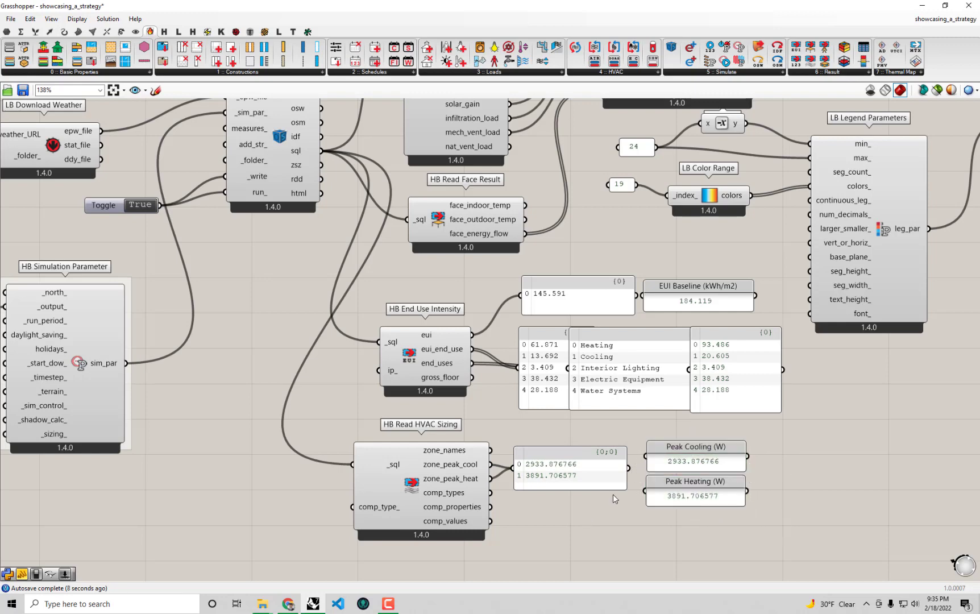
# Set the run_ Boolean Toggle to False.
pyautogui.scroll(-2, 322, 333)
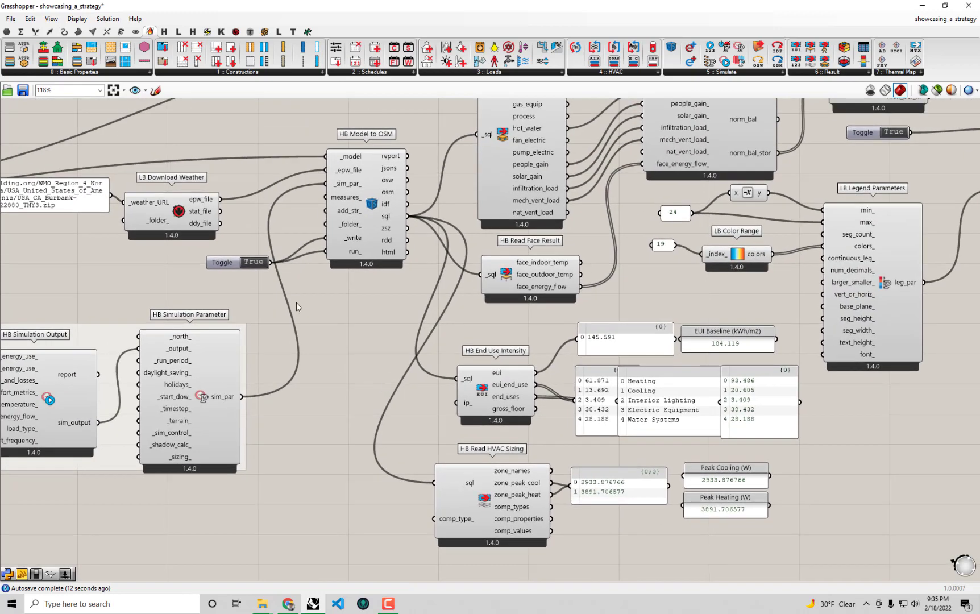
pyautogui.click(254, 263)
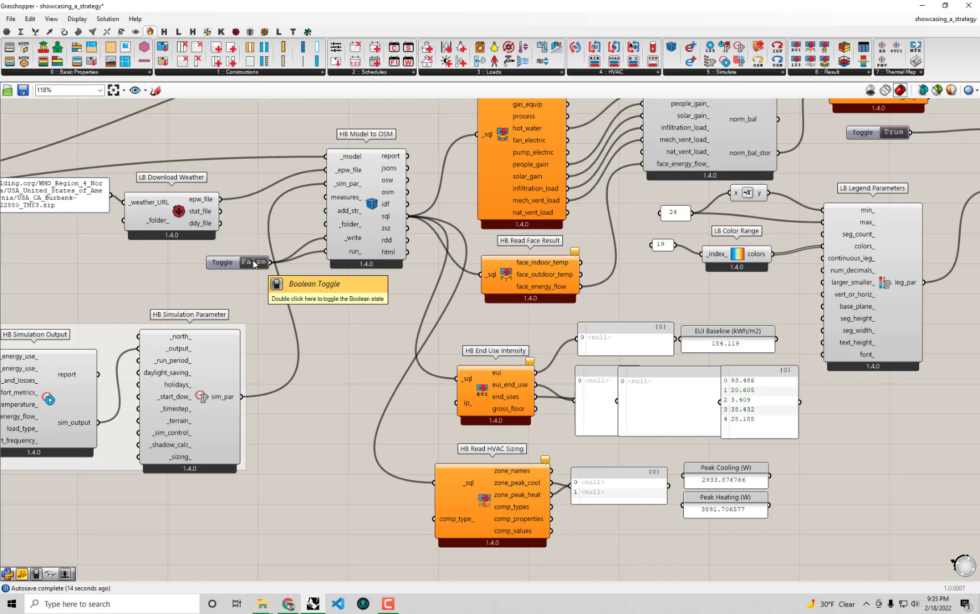
pyautogui.scroll(-4, 253, 263)
pyautogui.moveTo(51, 187); pyautogui.dragTo(379, 311, button='right')
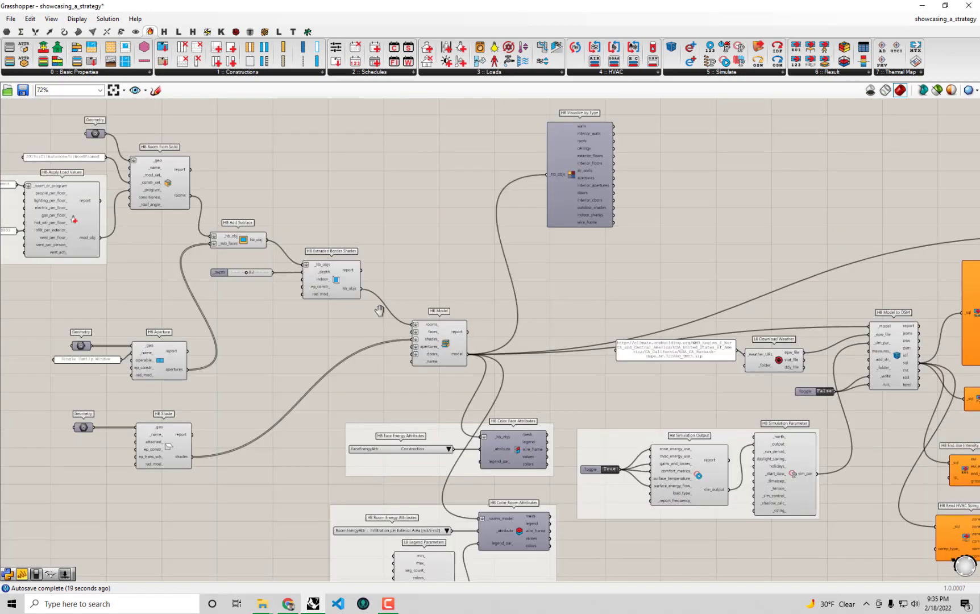
pyautogui.scroll(5, 305, 296)
# Move HB Apply Load Values and its 0.0003 panel down, and wire the MidriseApartment program into _program_.
pyautogui.click(418, 296)
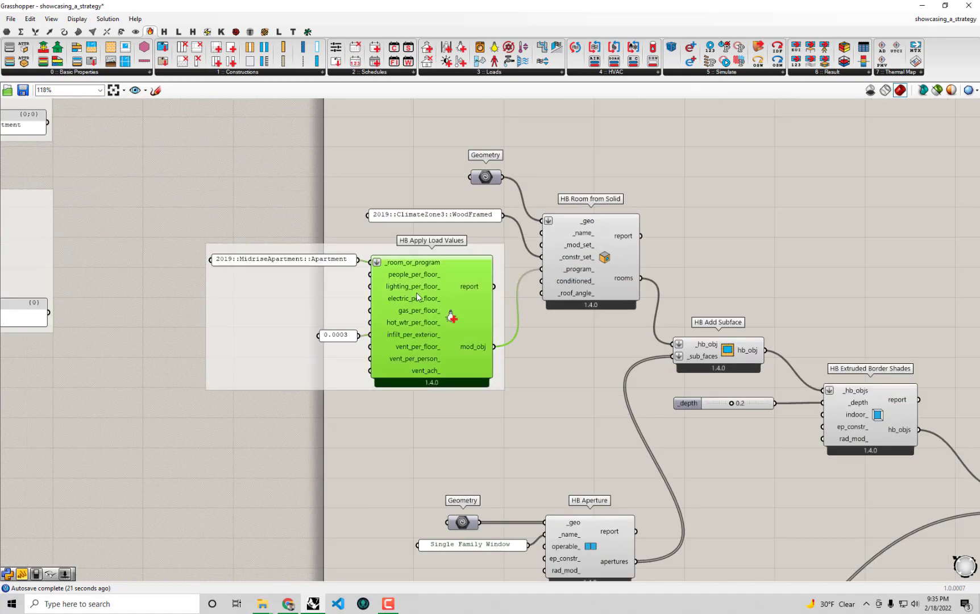
pyautogui.moveTo(418, 296); pyautogui.dragTo(425, 314)
pyautogui.moveTo(339, 342); pyautogui.dragTo(339, 353)
pyautogui.moveTo(424, 304); pyautogui.dragTo(426, 325)
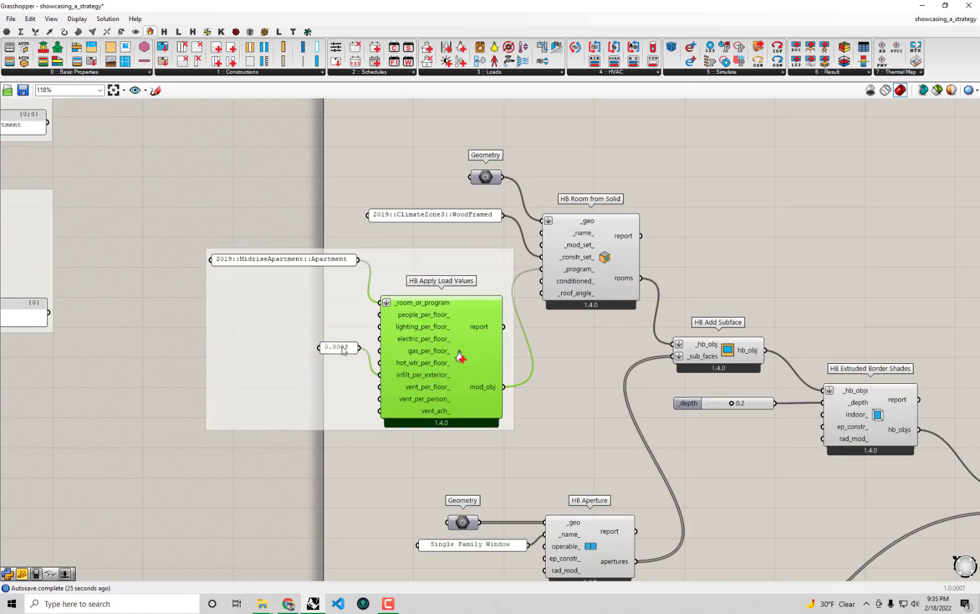
pyautogui.moveTo(343, 349); pyautogui.dragTo(343, 377)
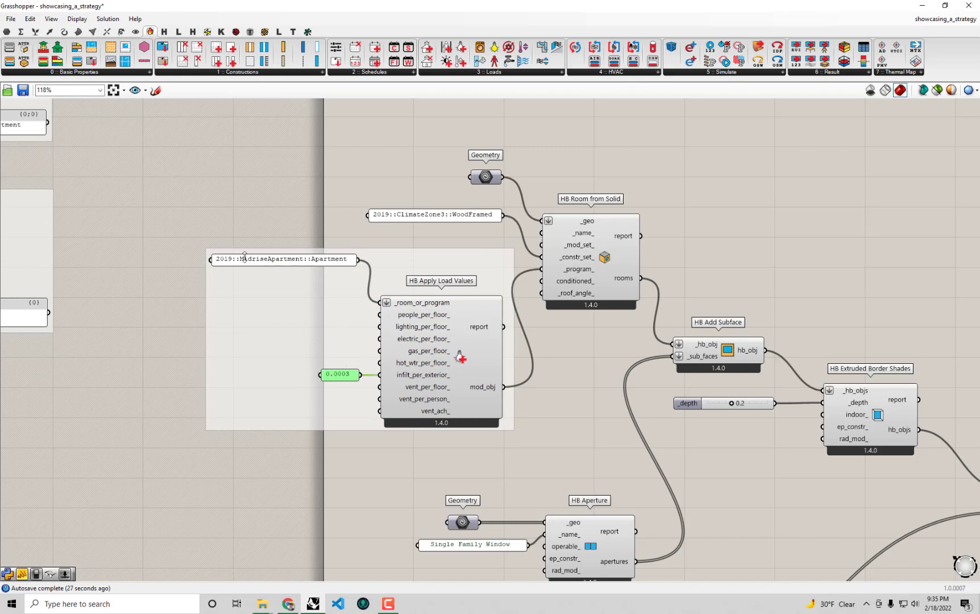
pyautogui.moveTo(358, 259); pyautogui.dragTo(549, 273)
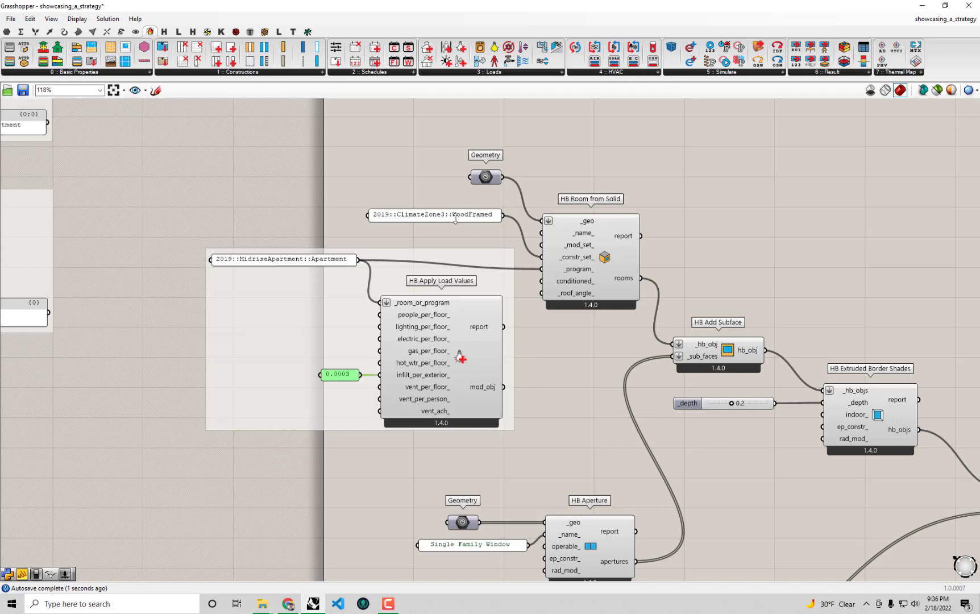
pyautogui.click(773, 188)
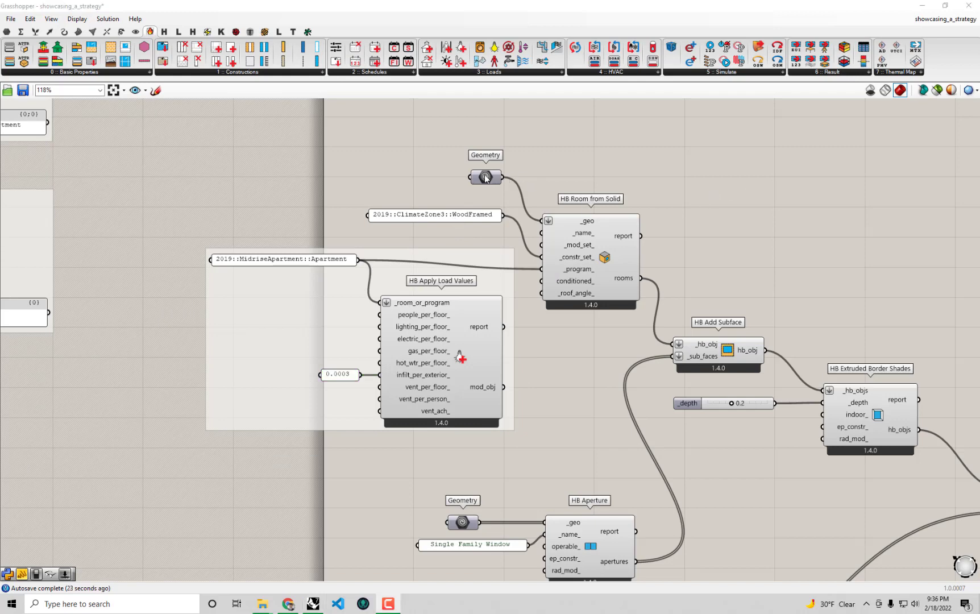
# Duplicate the construction set panel, change it to 2004::ClimateZone3::WoodFramed, and wire it into _constr_set_.
pyautogui.moveTo(485, 177); pyautogui.dragTo(485, 169)
pyautogui.moveTo(457, 213)
pyautogui.mouseDown()
pyautogui.moveTo(454, 198)
pyautogui.moveTo(448, 225)
pyautogui.mouseUp()
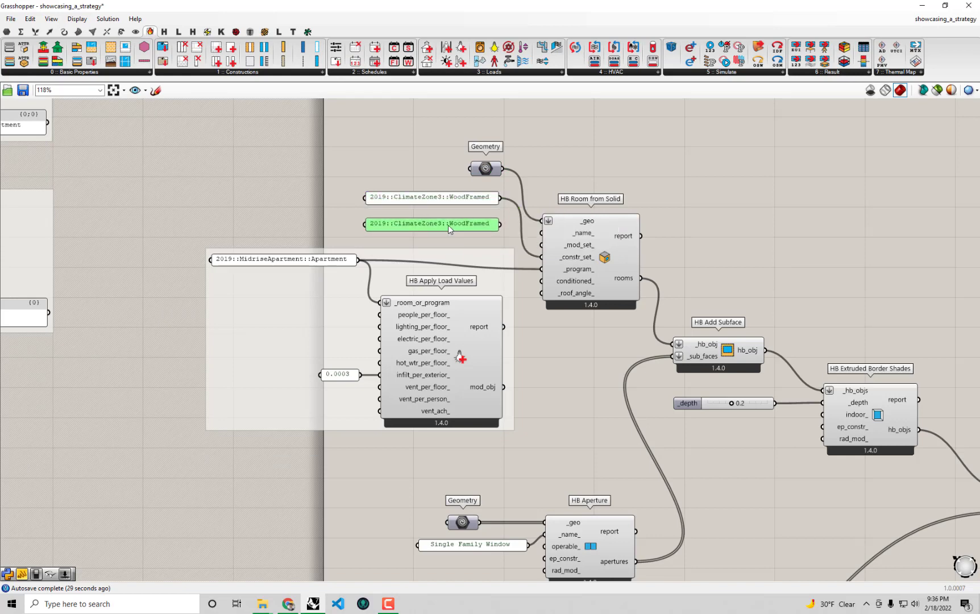
pyautogui.doubleClick(443, 225)
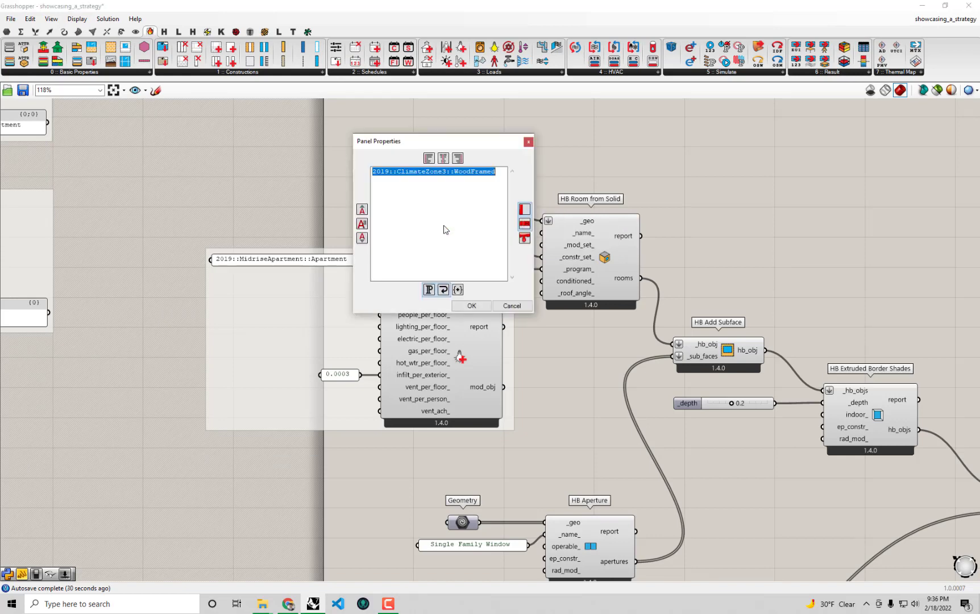
pyautogui.click(389, 172)
pyautogui.press('BackSpace')
pyautogui.press('BackSpace')
pyautogui.write('04')
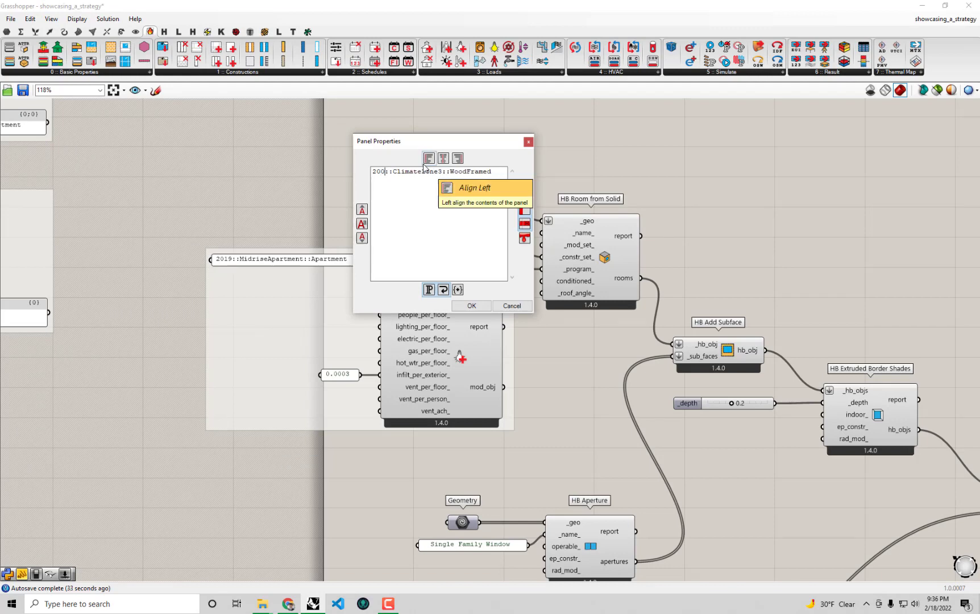
pyautogui.click(471, 306)
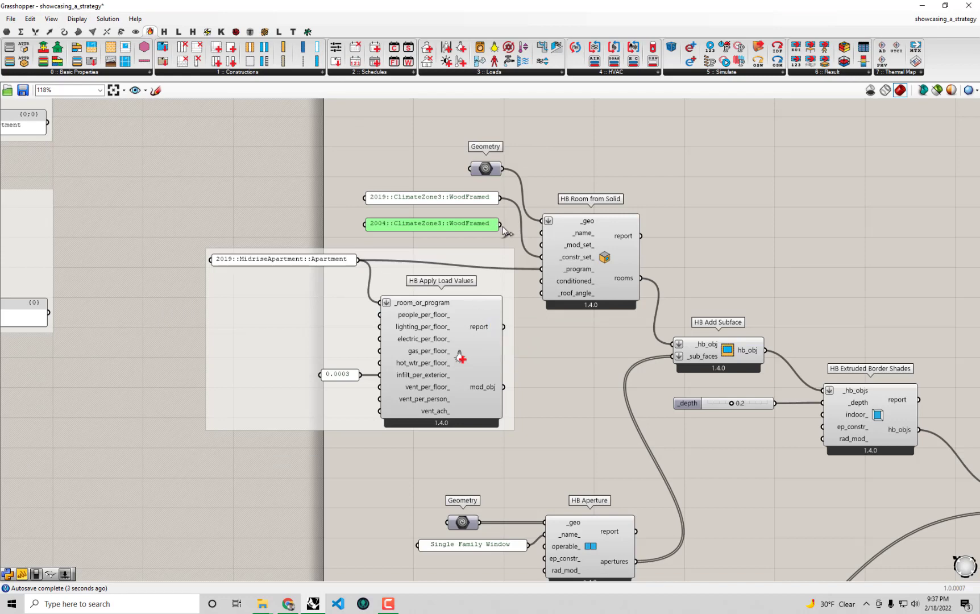
pyautogui.moveTo(500, 224); pyautogui.dragTo(541, 257)
# Flip the run_ Boolean Toggle on HB Model to OSM back to True.
pyautogui.scroll(-4, 443, 298)
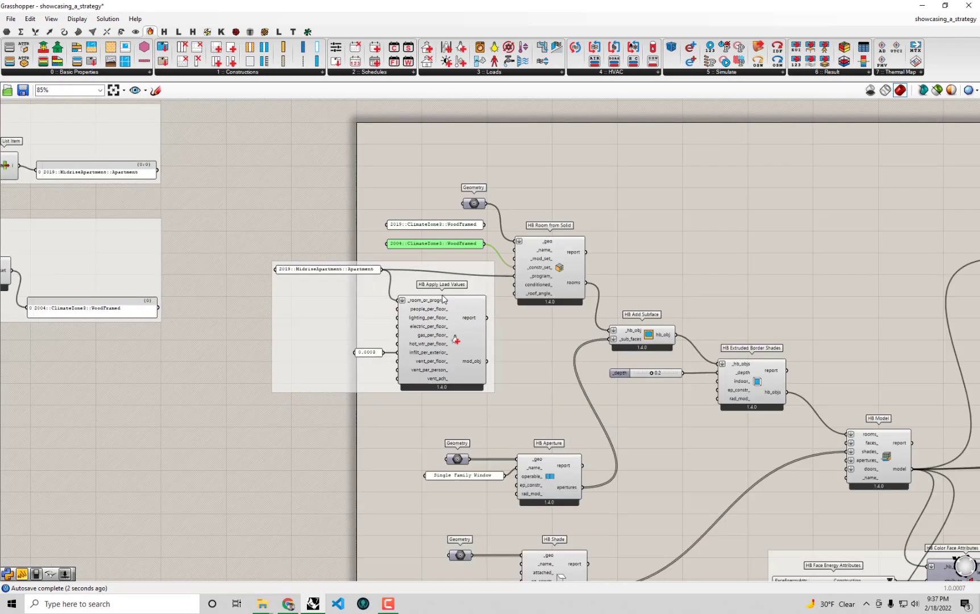
pyautogui.moveTo(975, 436); pyautogui.dragTo(536, 269, button='right')
pyautogui.scroll(2, 615, 267)
pyautogui.moveTo(614, 267); pyautogui.dragTo(415, 262, button='right')
pyautogui.scroll(1, 689, 475)
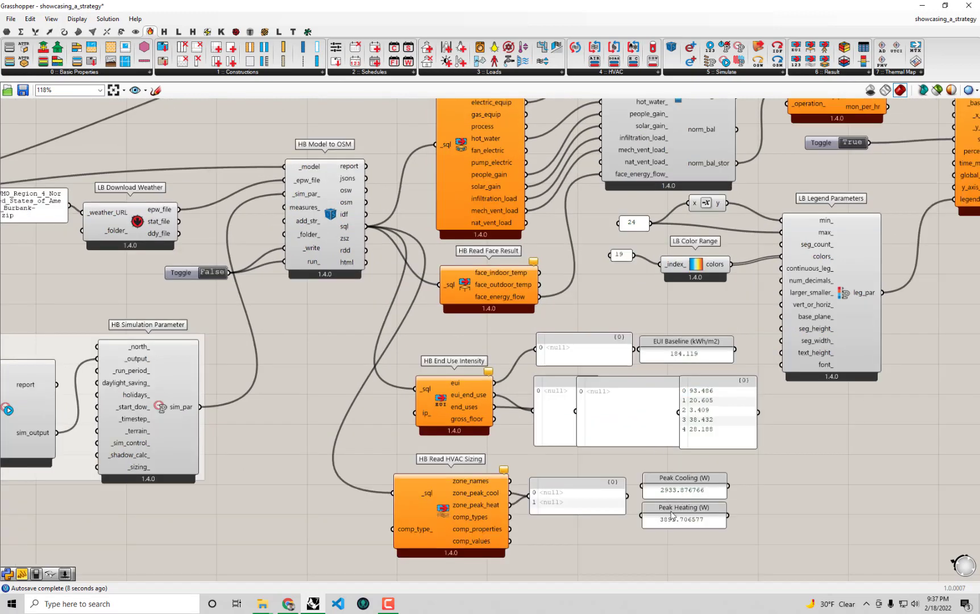
pyautogui.doubleClick(210, 273)
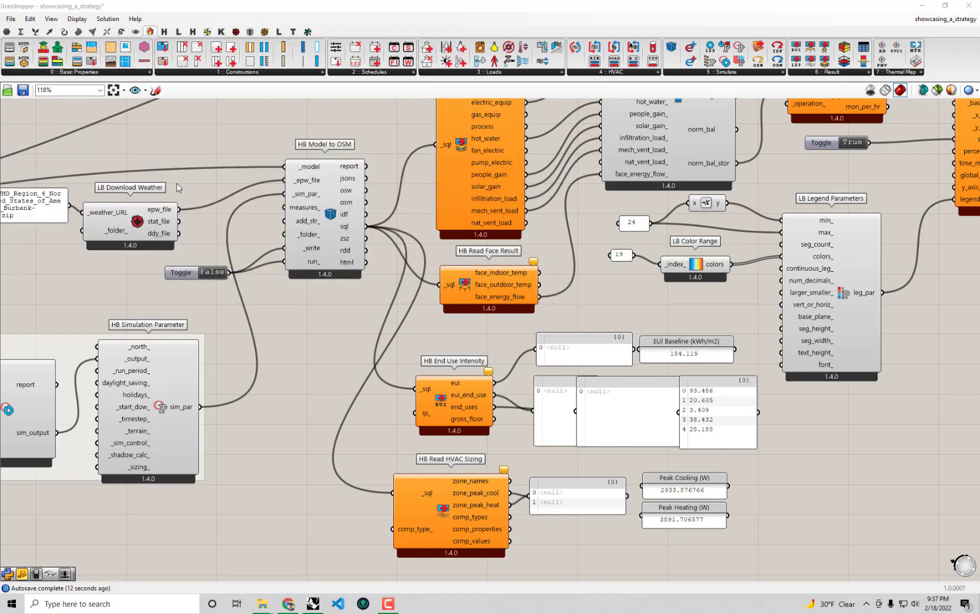
# Zoom into the sizing panels showing peak cooling 4562.199432 W and peak heating 5879.063923 W.
pyautogui.scroll(3, 629, 437)
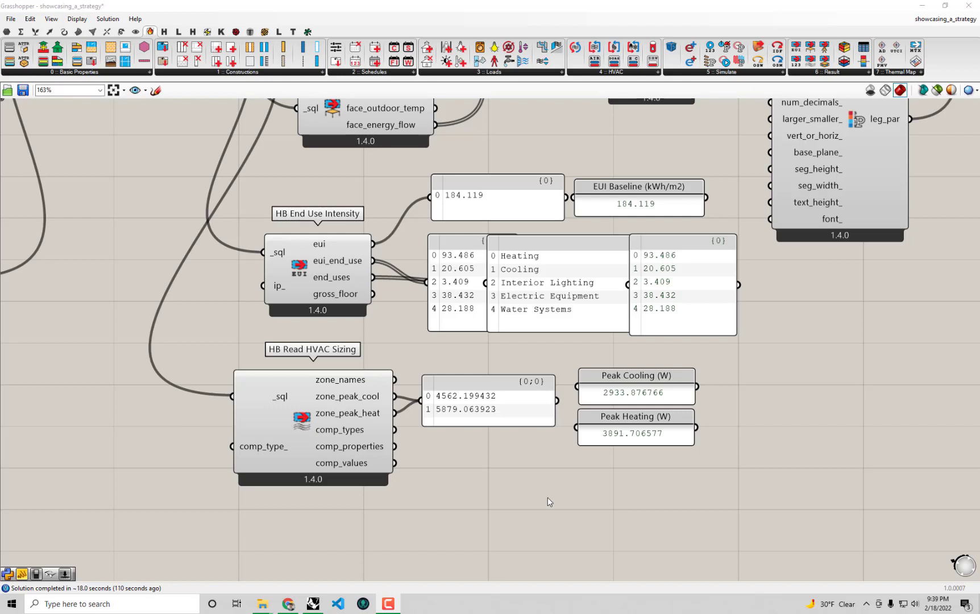
pyautogui.scroll(-5, 547, 497)
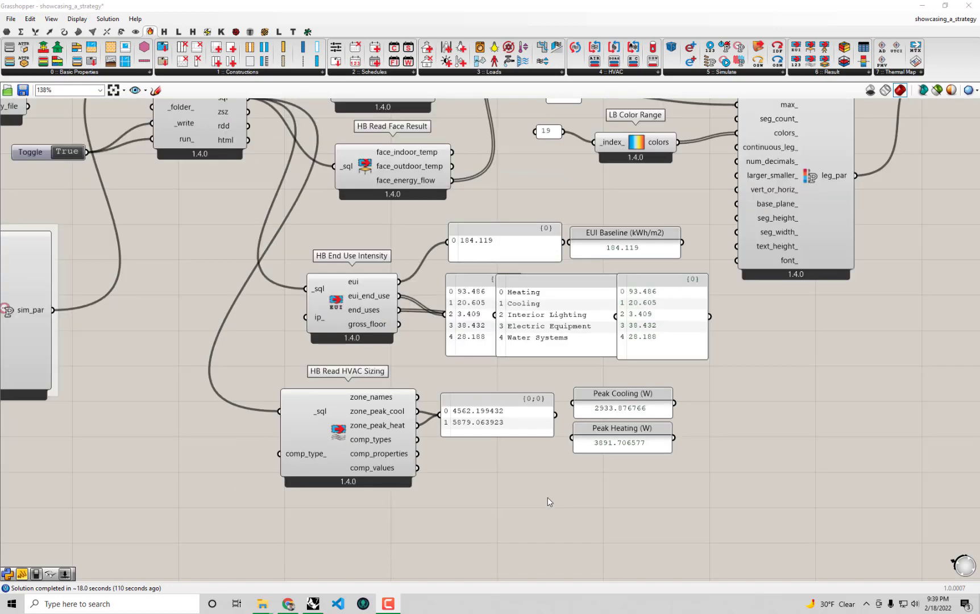
pyautogui.moveTo(547, 498); pyautogui.dragTo(538, 513, button='right')
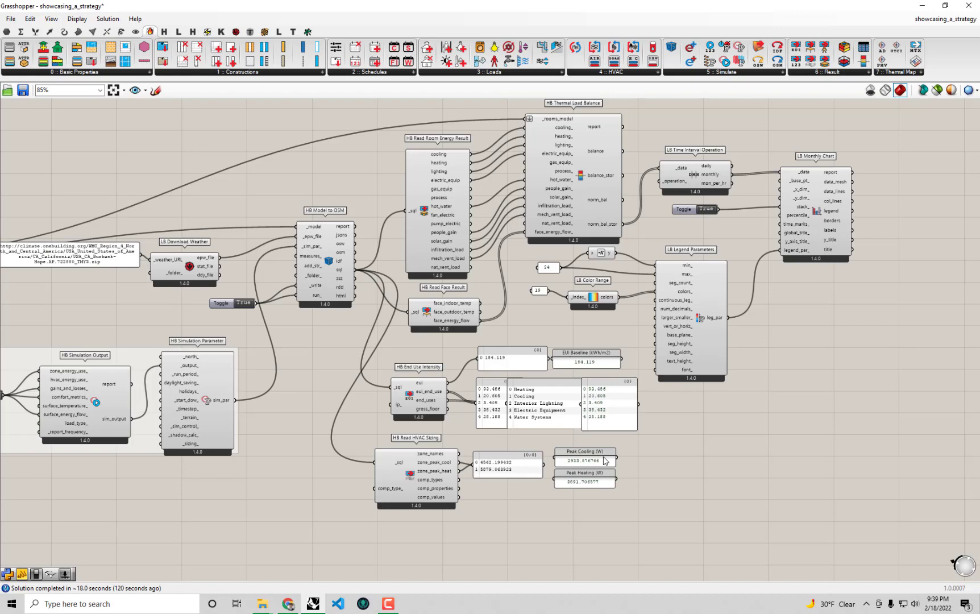
pyautogui.scroll(3, 562, 512)
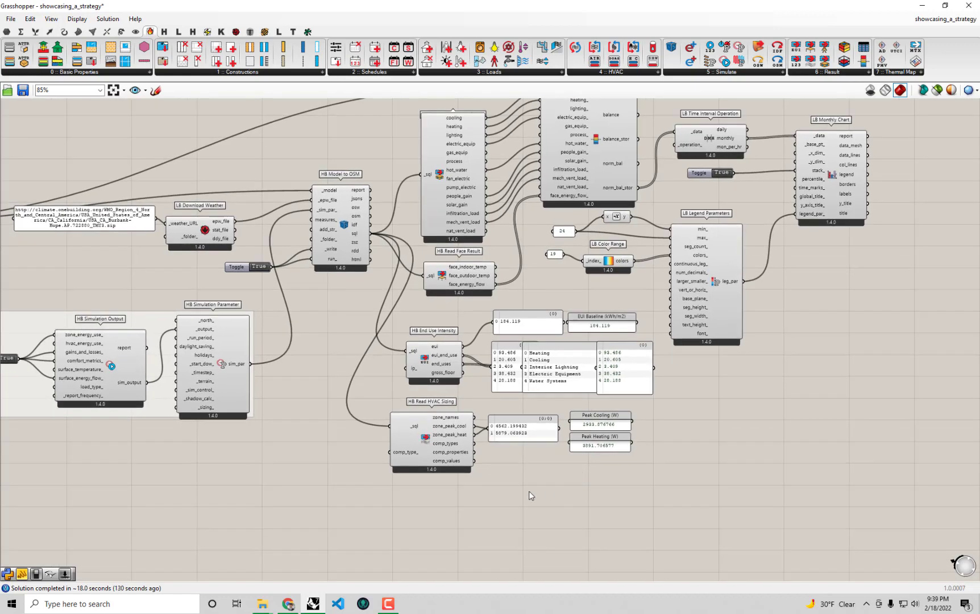
pyautogui.scroll(1, 427, 433)
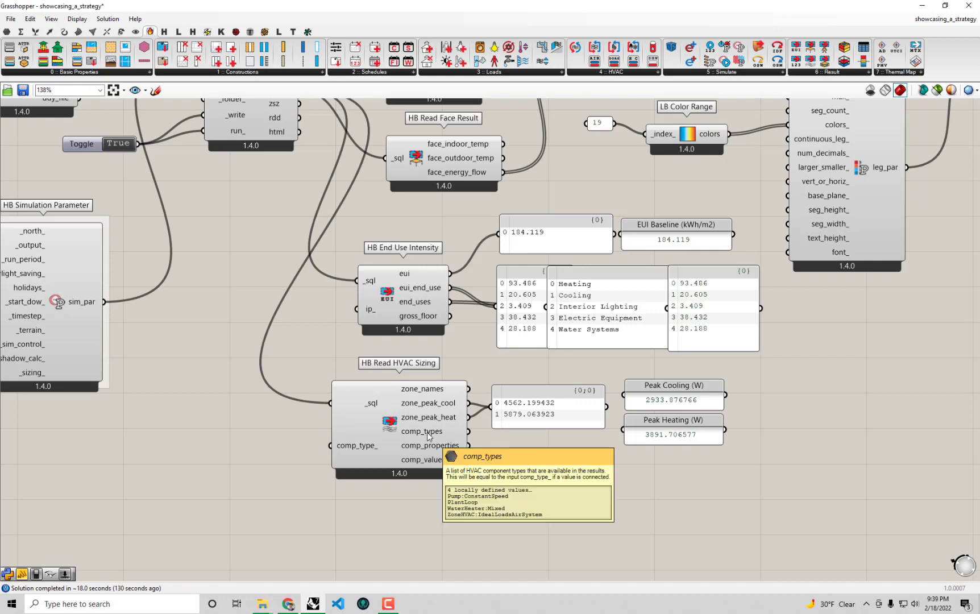
pyautogui.moveTo(429, 452)
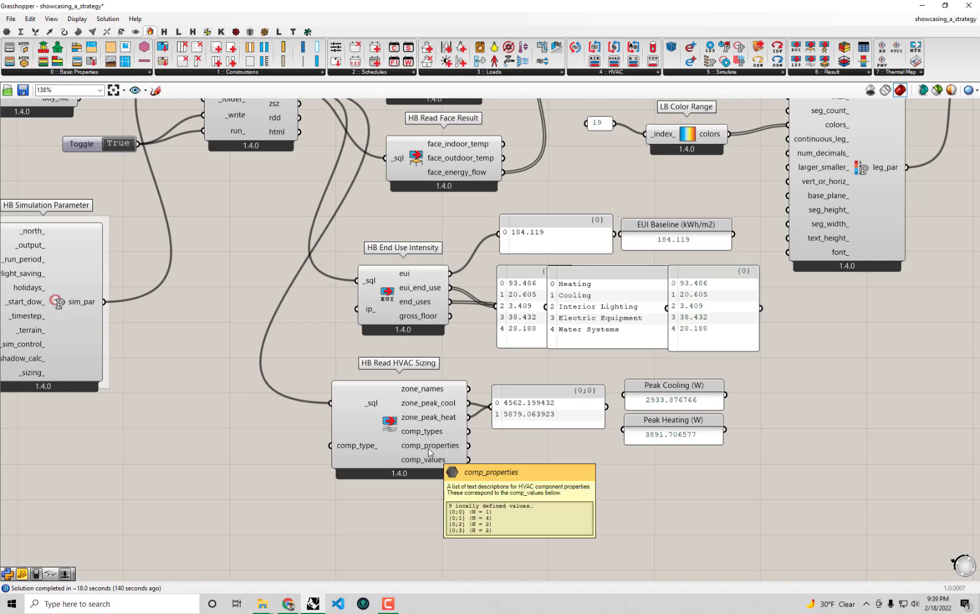
pyautogui.scroll(-1, 439, 489)
pyautogui.moveTo(440, 489); pyautogui.dragTo(481, 484, button='right')
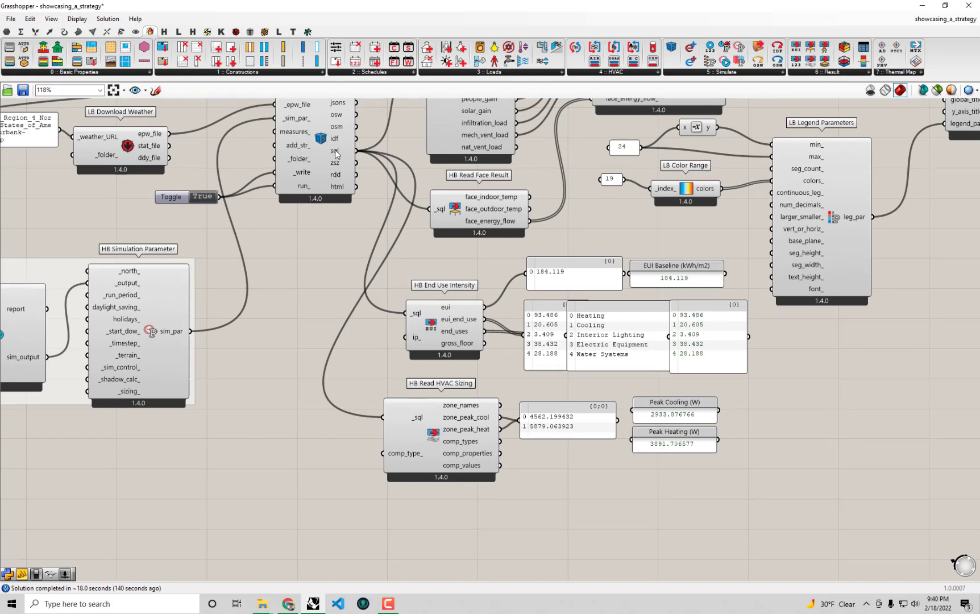
pyautogui.scroll(1, 341, 158)
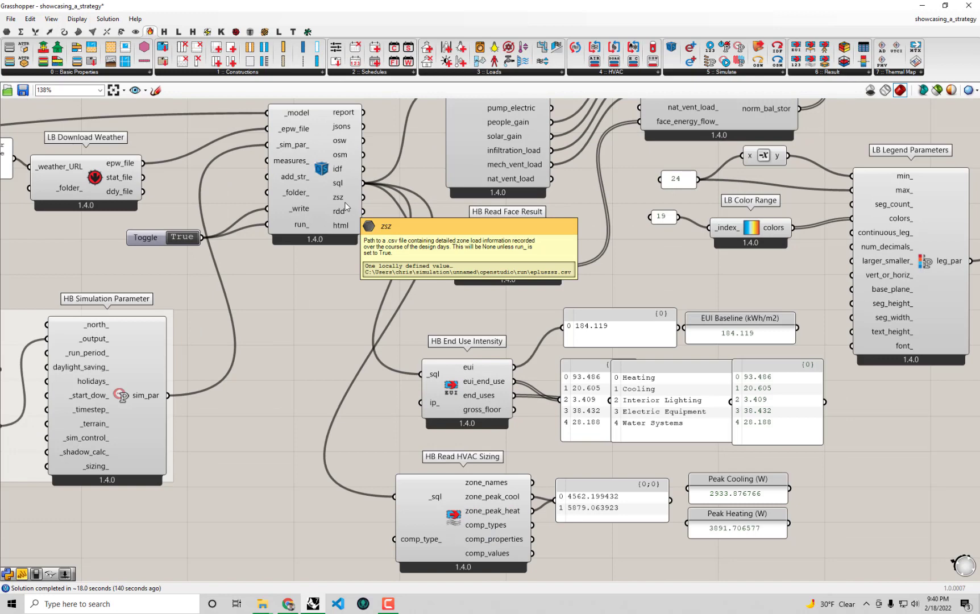
pyautogui.moveTo(341, 158); pyautogui.dragTo(344, 225, button='right')
pyautogui.scroll(1, 344, 225)
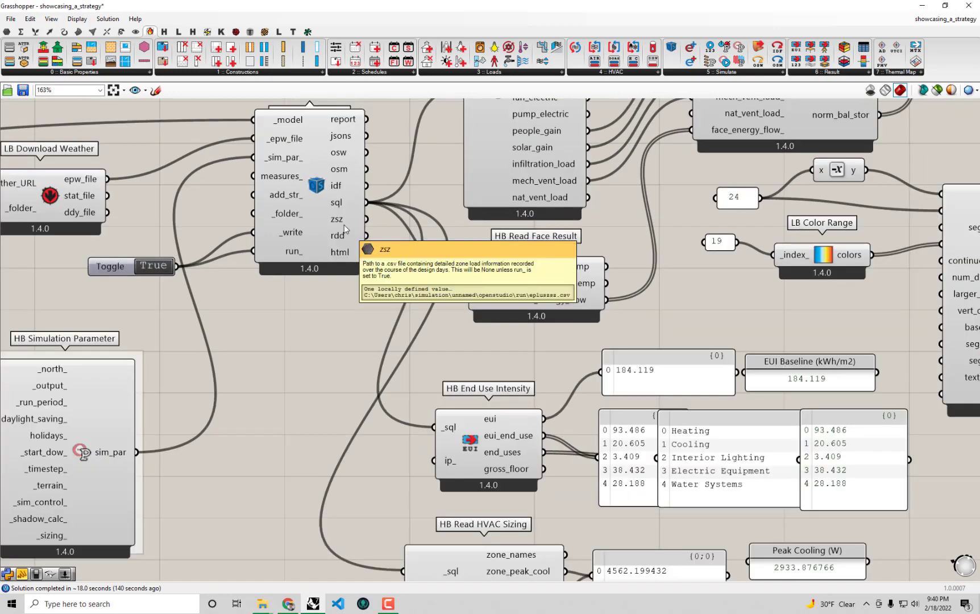
# Place an HB Read Zone Sizing component from the 6 :: Result dropdown onto the canvas.
pyautogui.click(835, 72)
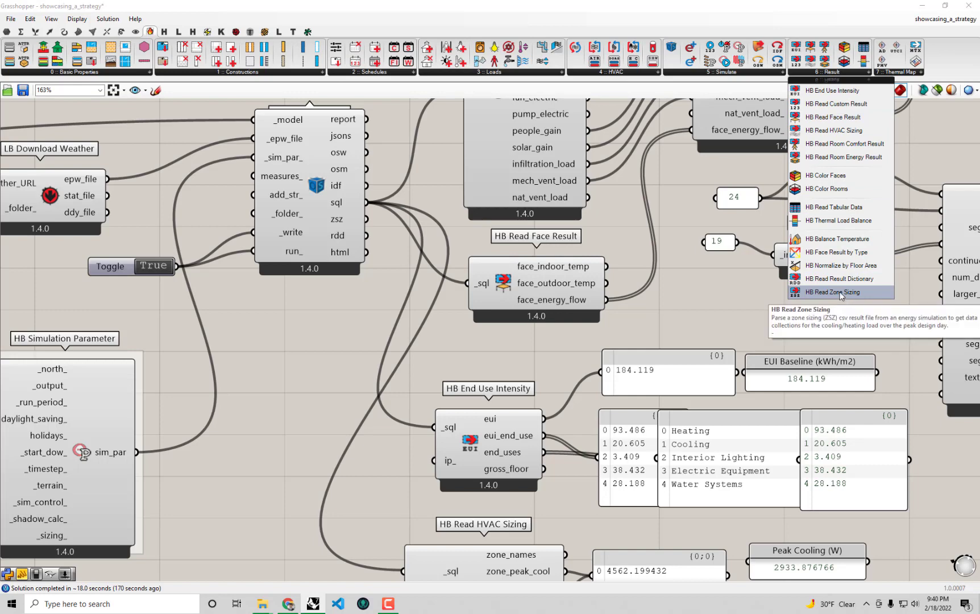
pyautogui.moveTo(840, 296); pyautogui.dragTo(291, 379)
pyautogui.moveTo(290, 375); pyautogui.dragTo(333, 326, button='right')
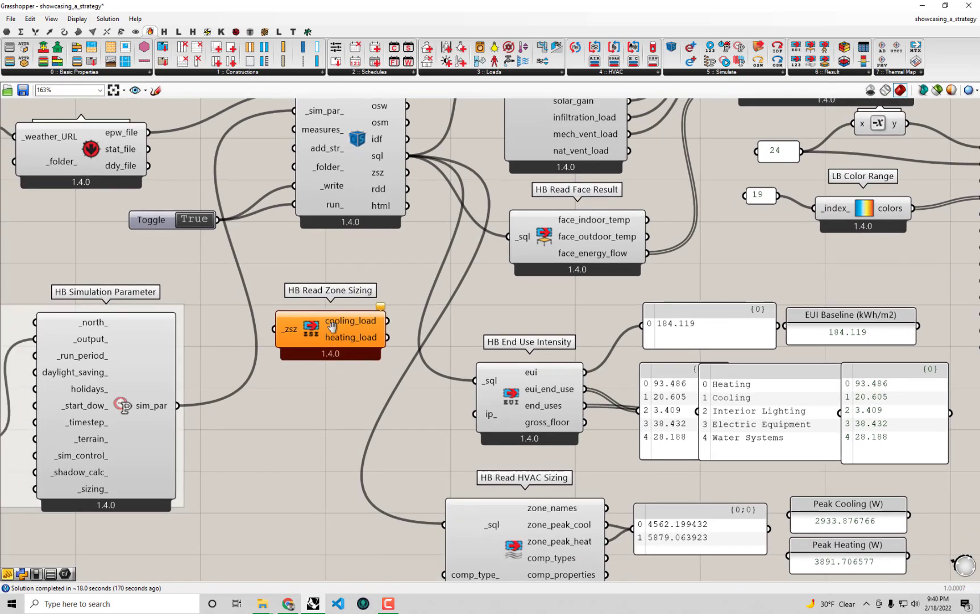
pyautogui.scroll(-1, 332, 326)
pyautogui.click(336, 327)
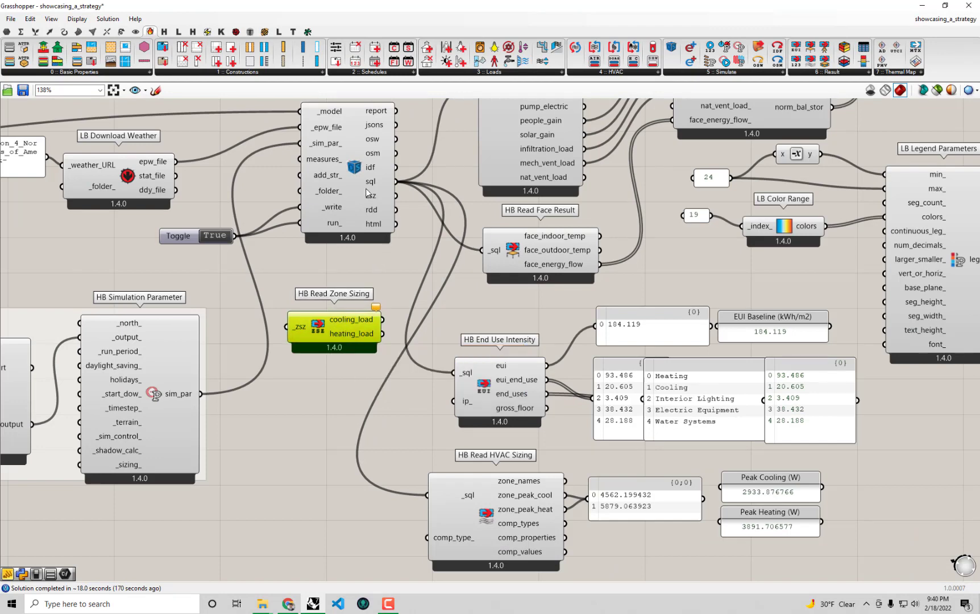
# Wire the zsz output into _zsz and move the component below HB Read HVAC Sizing.
pyautogui.moveTo(375, 199)
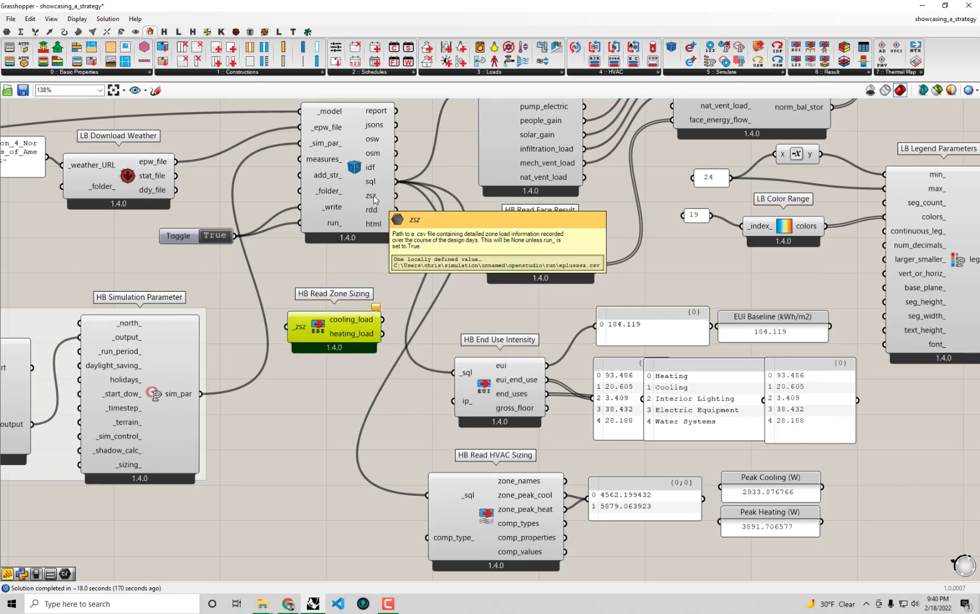
pyautogui.moveTo(396, 196); pyautogui.dragTo(287, 327)
pyautogui.moveTo(350, 321); pyautogui.dragTo(366, 212, button='right')
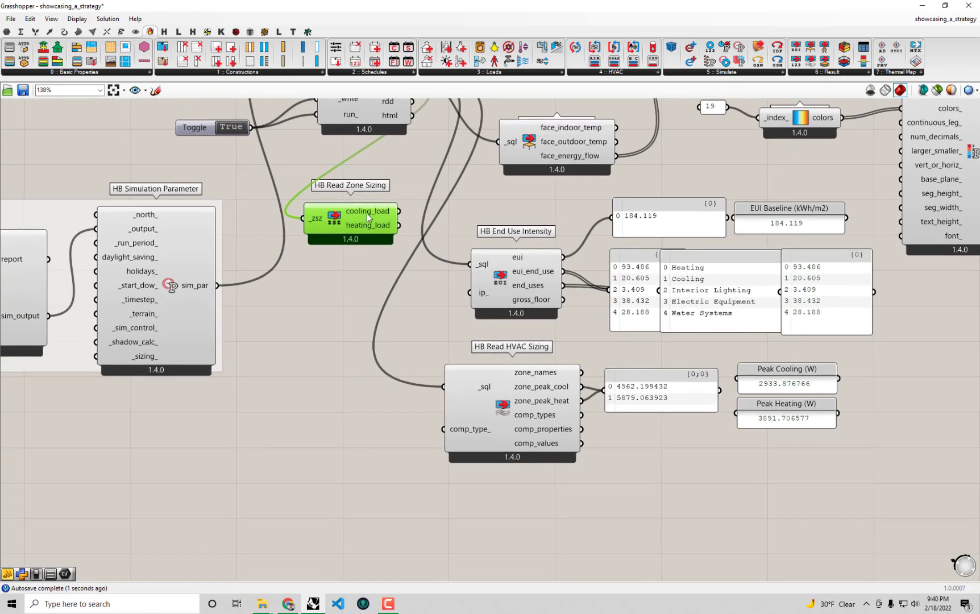
pyautogui.moveTo(366, 213); pyautogui.dragTo(500, 443)
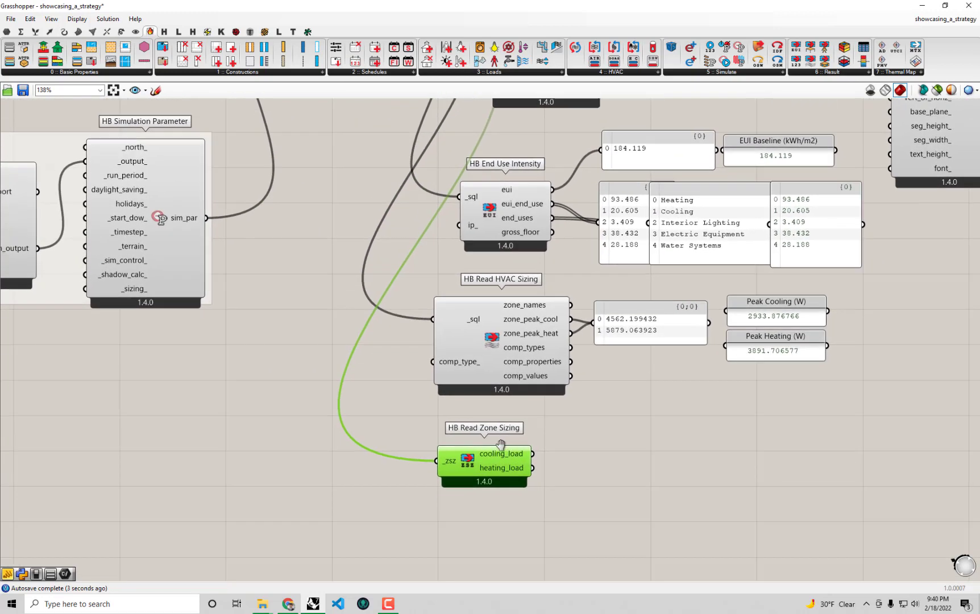
pyautogui.scroll(2, 500, 443)
# Add a Panel fed by cooling_load showing 144 Power (W) values, then resize and reposition the panels.
pyautogui.doubleClick(571, 429)
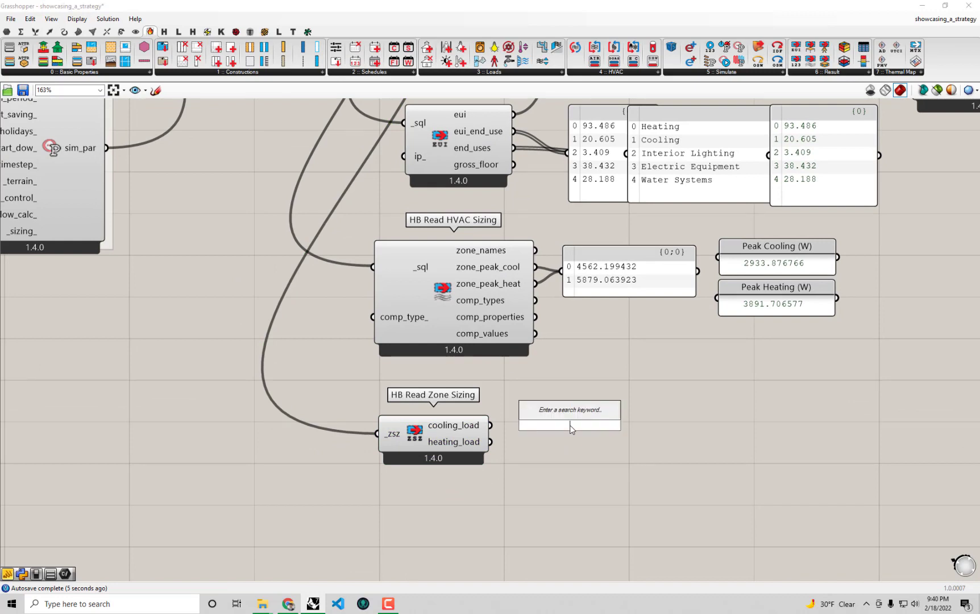
pyautogui.write('panel')
pyautogui.press('Return')
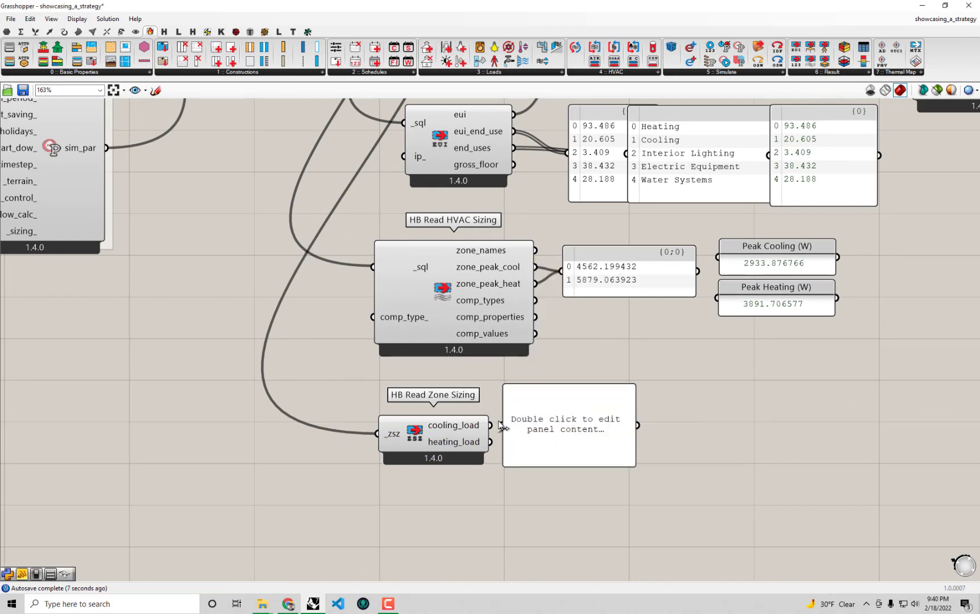
pyautogui.moveTo(500, 426); pyautogui.dragTo(504, 425)
pyautogui.moveTo(633, 466); pyautogui.dragTo(846, 463)
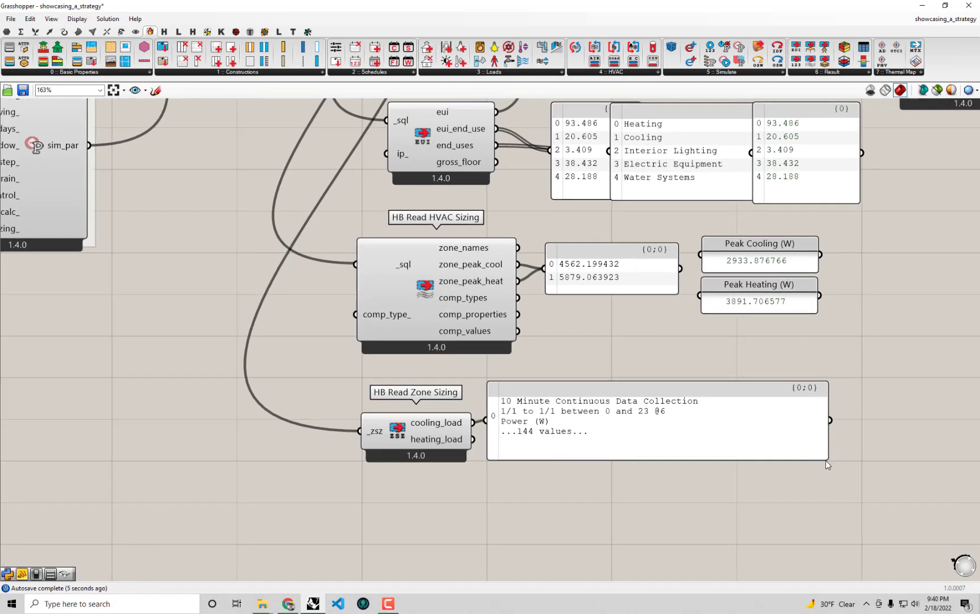
pyautogui.moveTo(823, 458); pyautogui.dragTo(768, 454)
pyautogui.click(724, 430)
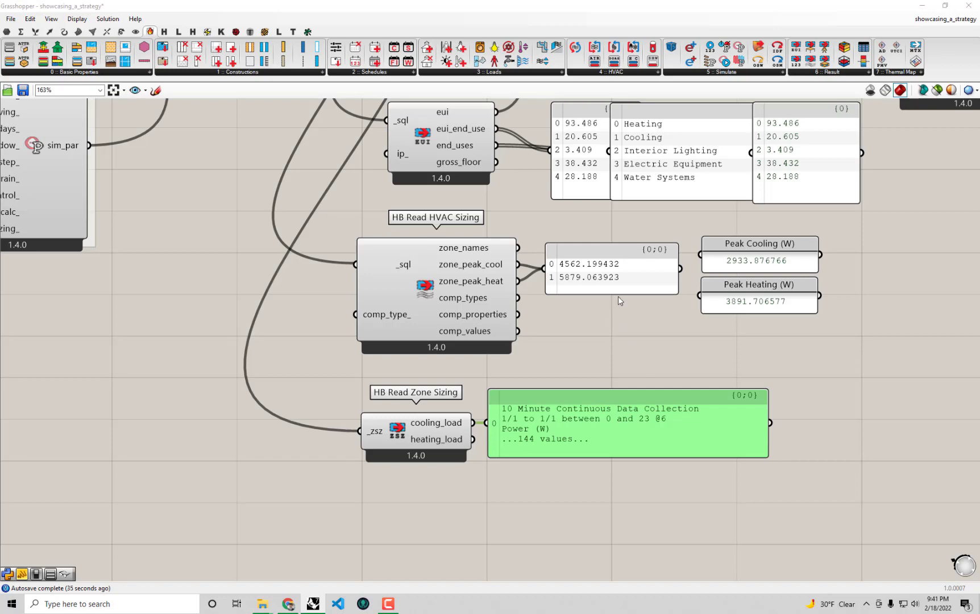
pyautogui.moveTo(617, 290); pyautogui.dragTo(616, 295)
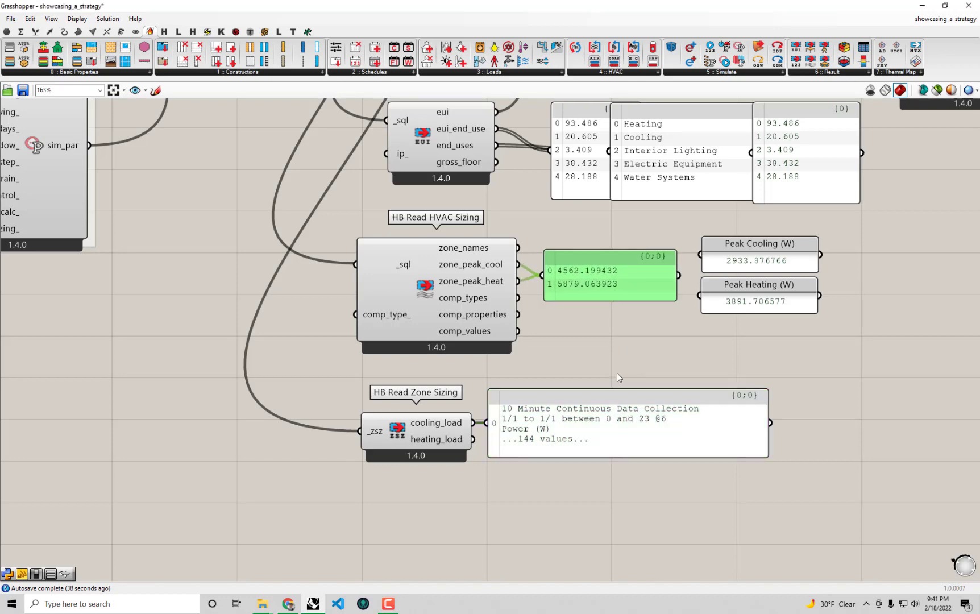
pyautogui.moveTo(604, 435); pyautogui.dragTo(622, 407)
pyautogui.scroll(-1, 622, 407)
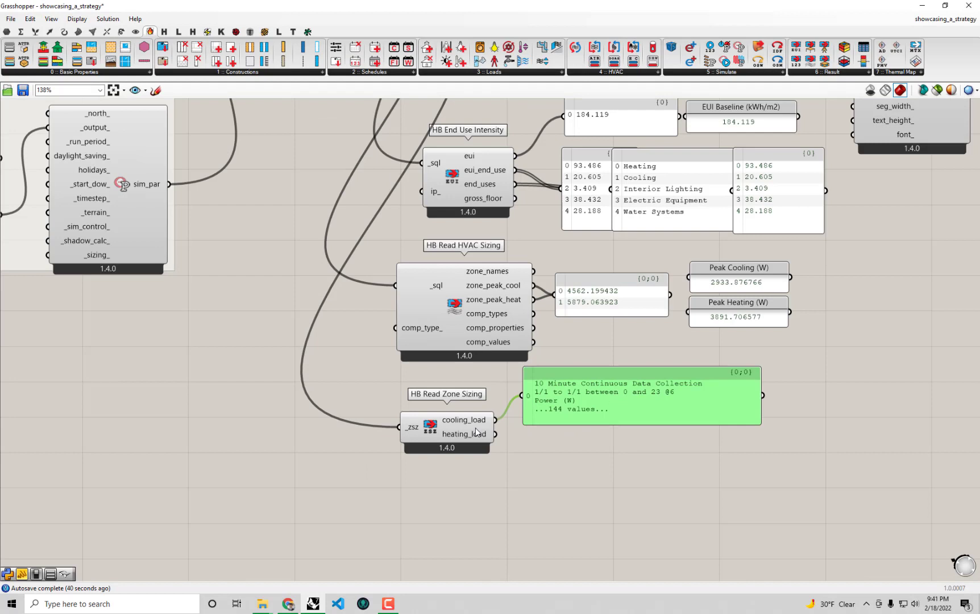
# Drag LB Monthly Chart from Ladybug's Visualize Data onto the canvas below the cooling load panel.
pyautogui.click(236, 32)
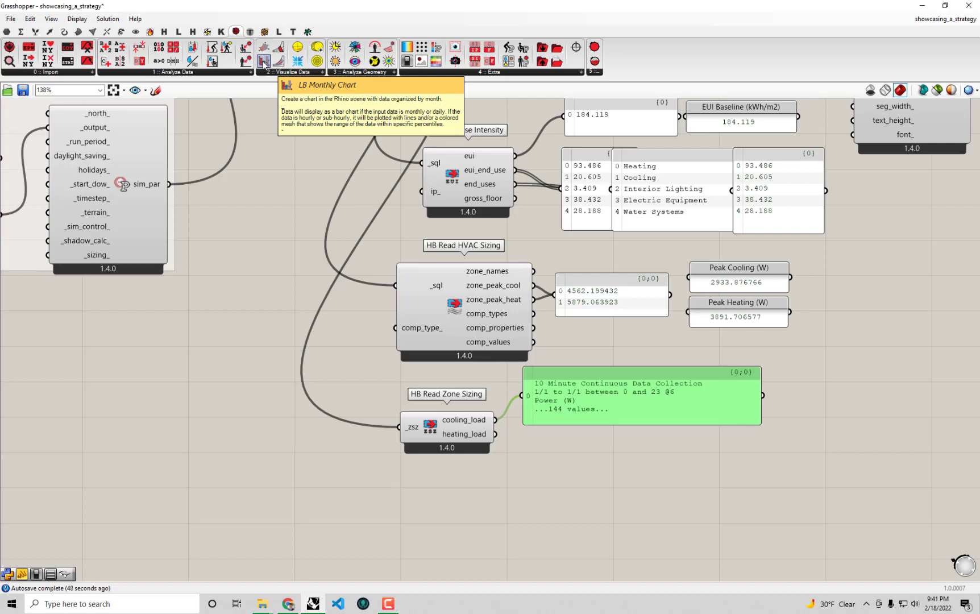
pyautogui.moveTo(264, 64); pyautogui.dragTo(575, 497)
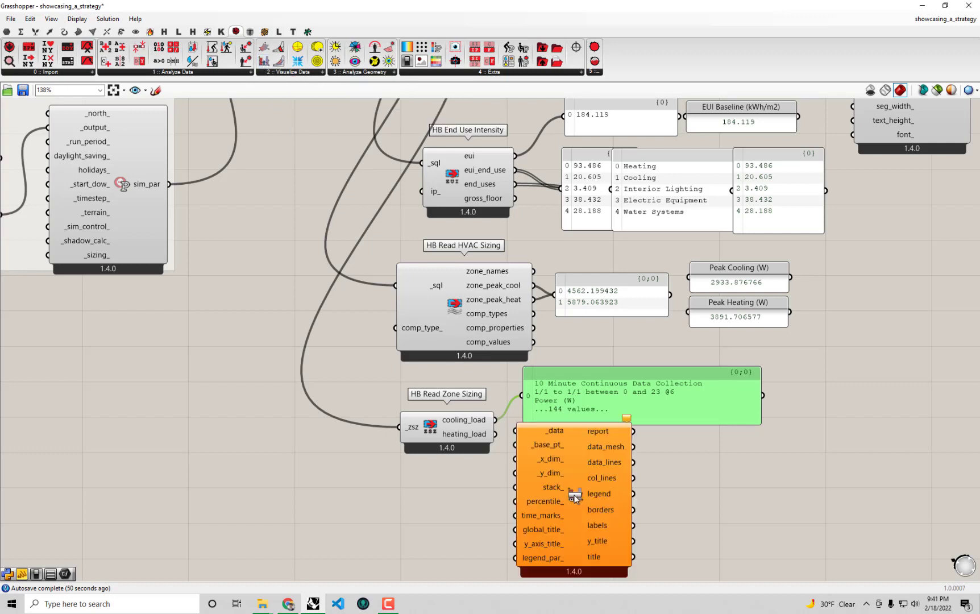
pyautogui.moveTo(579, 508); pyautogui.dragTo(569, 455, button='right')
# Restore the Grasshopper window beside Rhino and pan to show the panels and chart.
pyautogui.moveTo(511, 5); pyautogui.dragTo(978, 85)
pyautogui.scroll(-2, 227, 205)
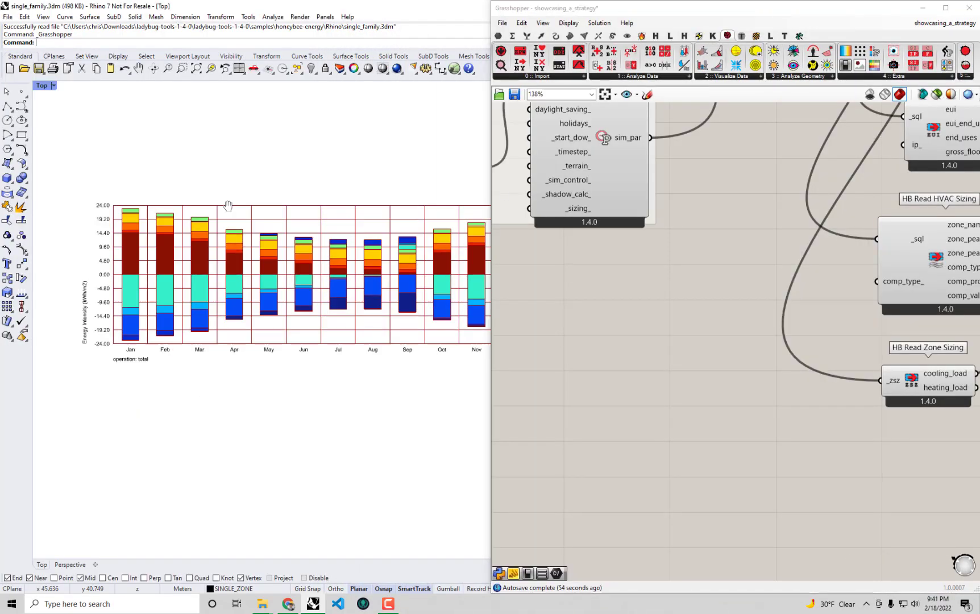
pyautogui.scroll(-1, 227, 205)
pyautogui.scroll(-2, 783, 271)
pyautogui.moveTo(678, 272); pyautogui.dragTo(564, 235, button='right')
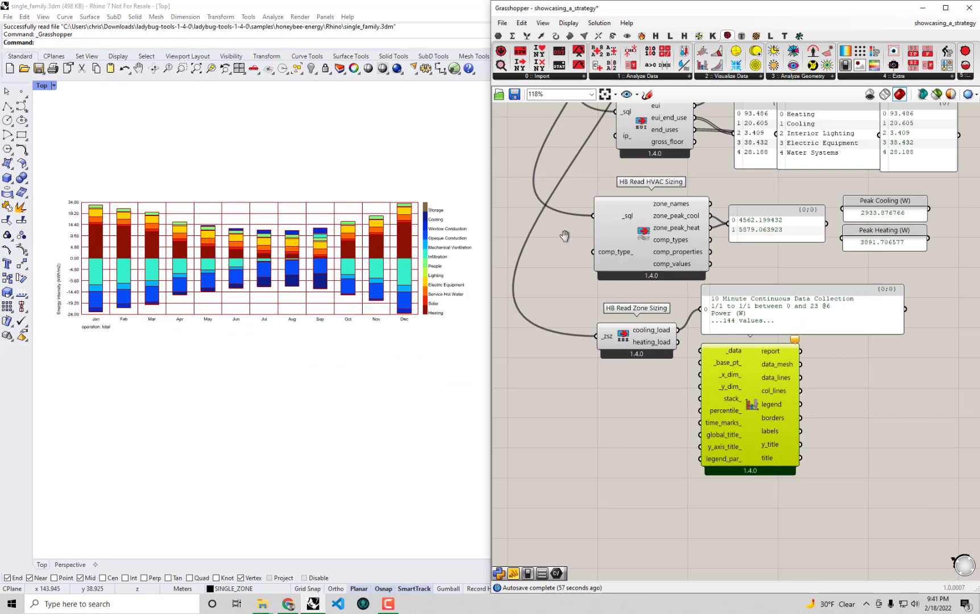
pyautogui.click(840, 295)
pyautogui.scroll(-1, 840, 295)
pyautogui.moveTo(840, 295); pyautogui.dragTo(689, 292, button='right')
pyautogui.scroll(-1, 754, 272)
pyautogui.moveTo(833, 197); pyautogui.dragTo(759, 262, button='right')
pyautogui.moveTo(729, 301); pyautogui.dragTo(698, 348, button='right')
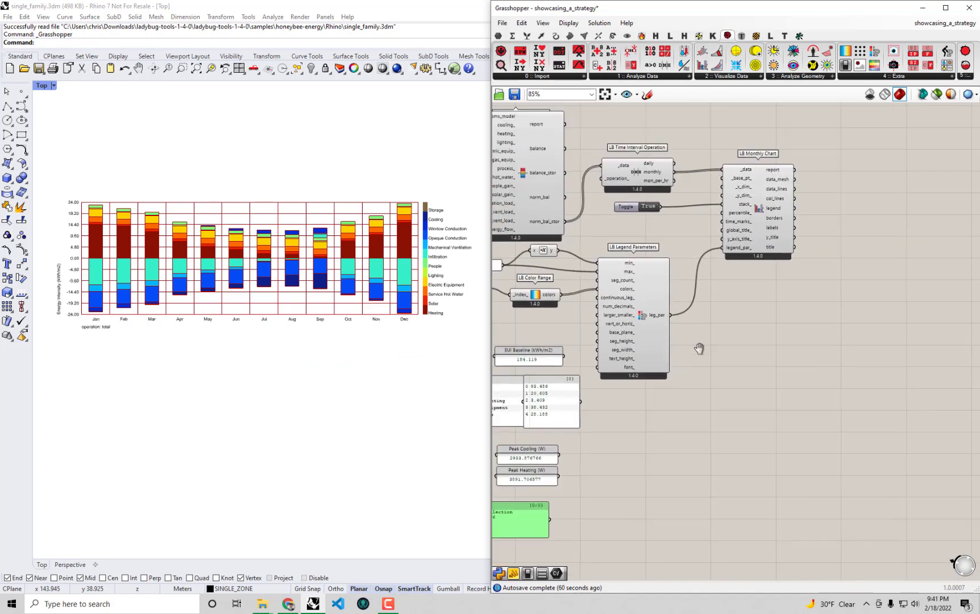
pyautogui.scroll(2, 742, 233)
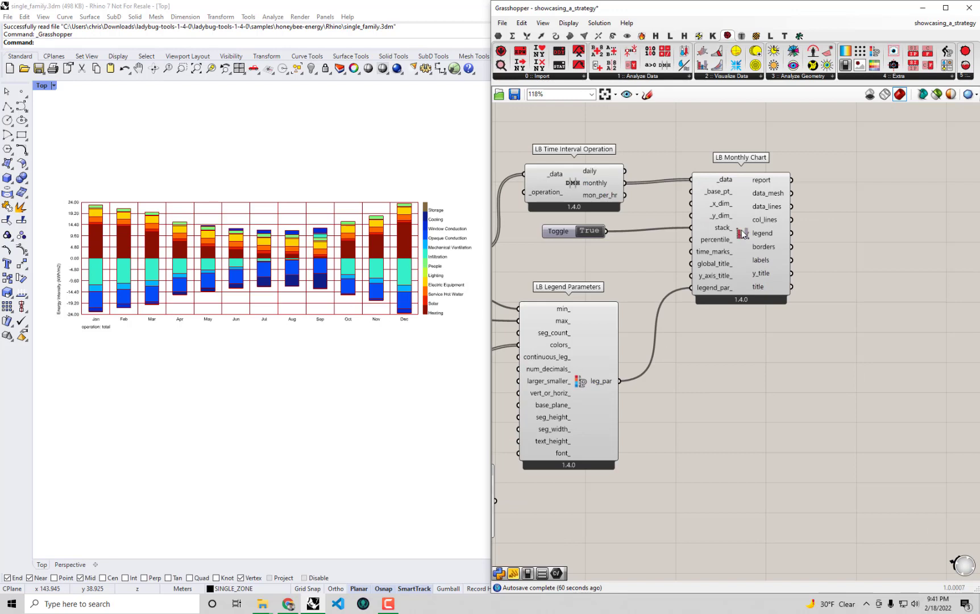
# Hide the old monthly chart's Rhino preview and place LB Monthly Chart below HB Read Zone Sizing.
pyautogui.rightClick(742, 233)
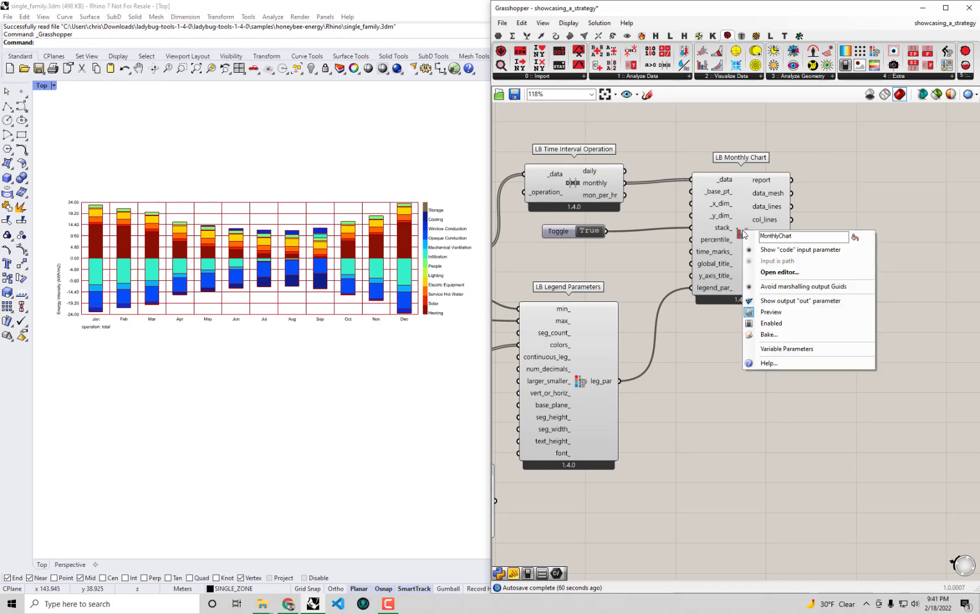
pyautogui.click(771, 312)
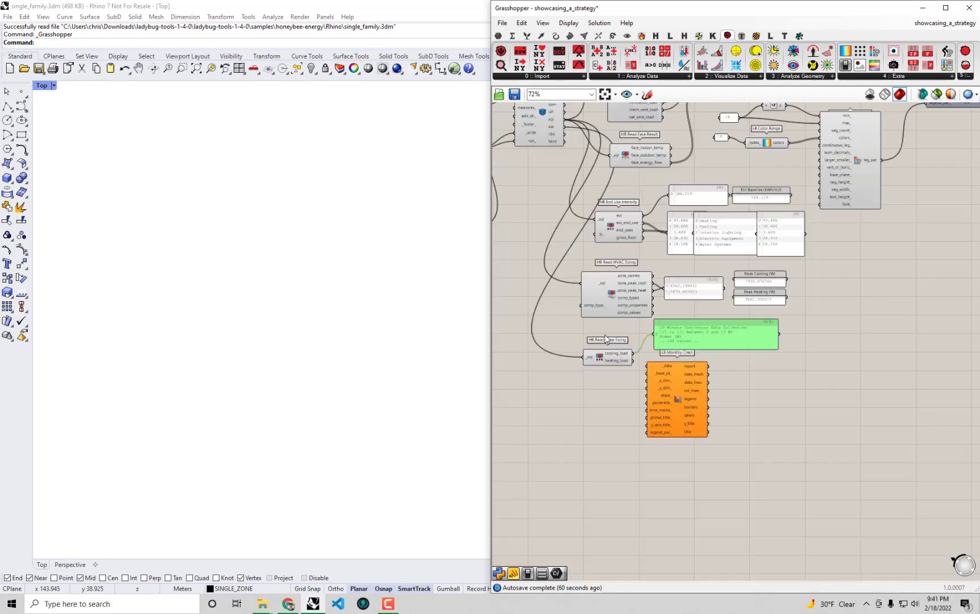
pyautogui.click(645, 330)
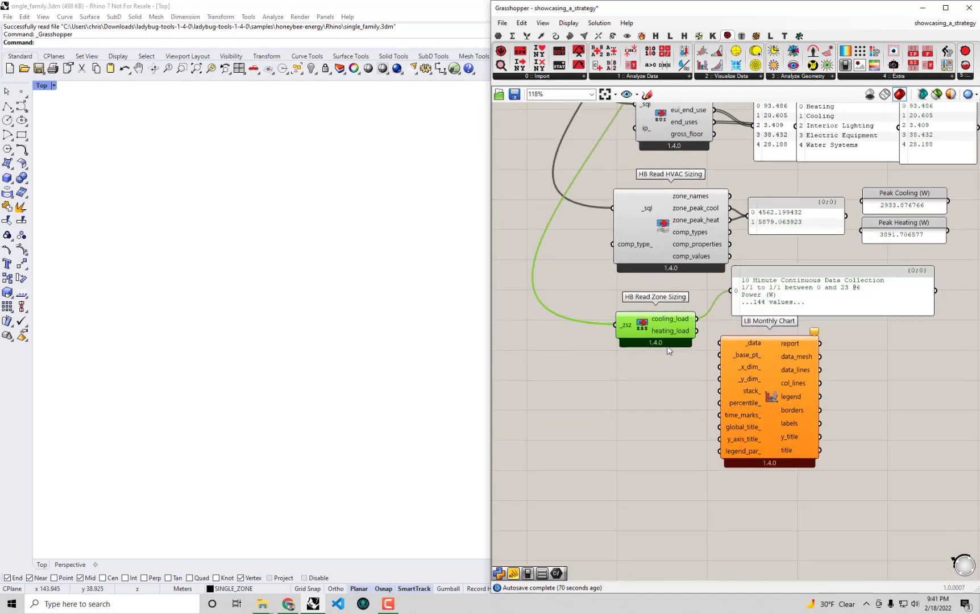
pyautogui.scroll(-2, 678, 418)
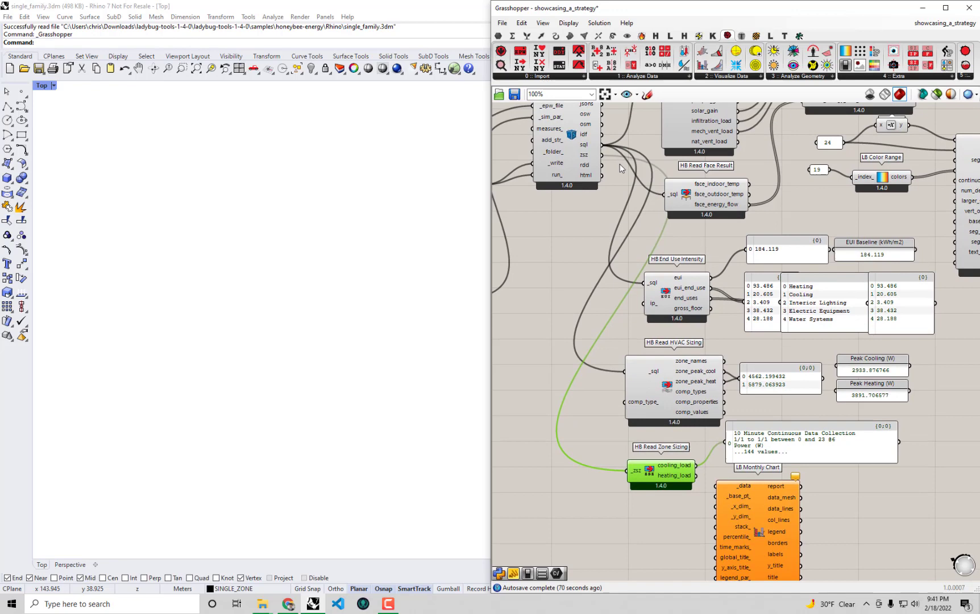
pyautogui.click(607, 161)
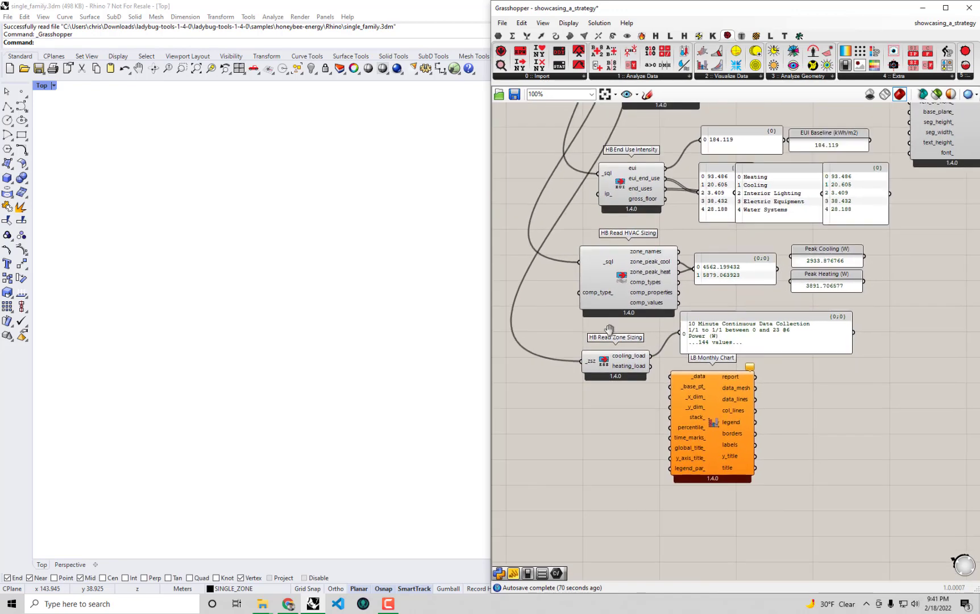
pyautogui.moveTo(679, 347); pyautogui.dragTo(690, 356)
pyautogui.scroll(1, 690, 356)
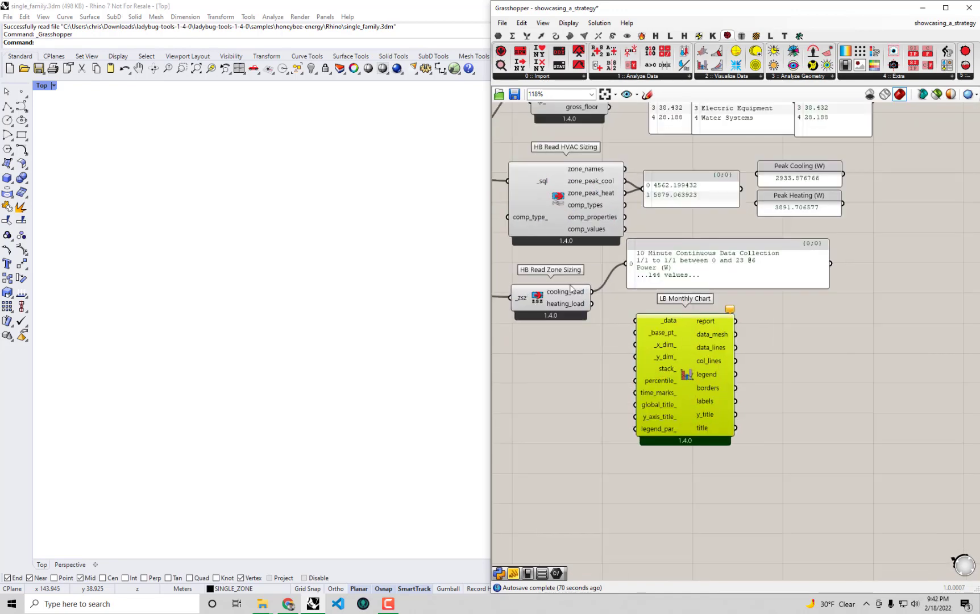
pyautogui.click(710, 233)
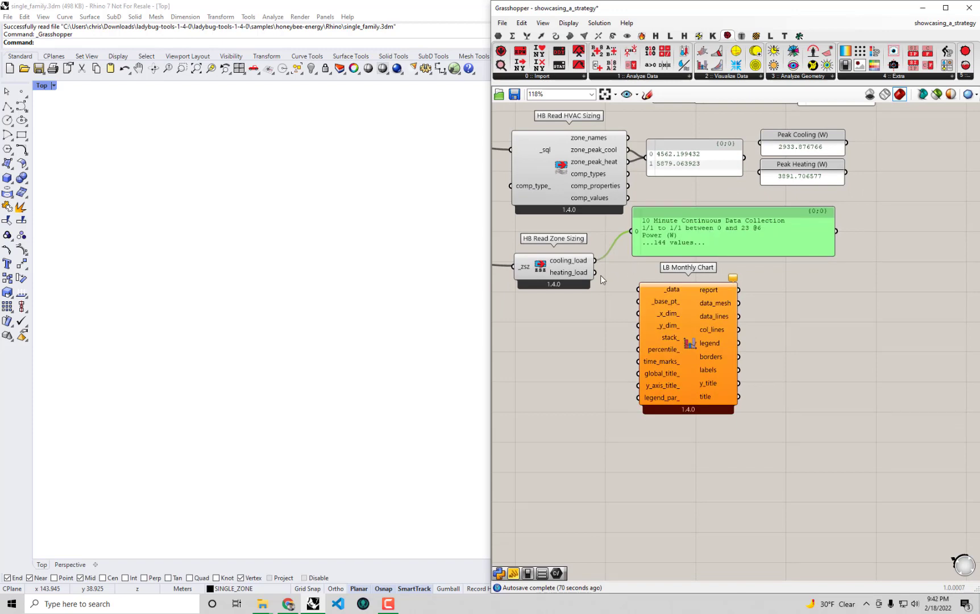
pyautogui.scroll(1, 603, 278)
# Connect cooling_load to LB Monthly Chart's _data and frame the Jan cooling chart in Rhino.
pyautogui.moveTo(593, 257); pyautogui.dragTo(647, 291)
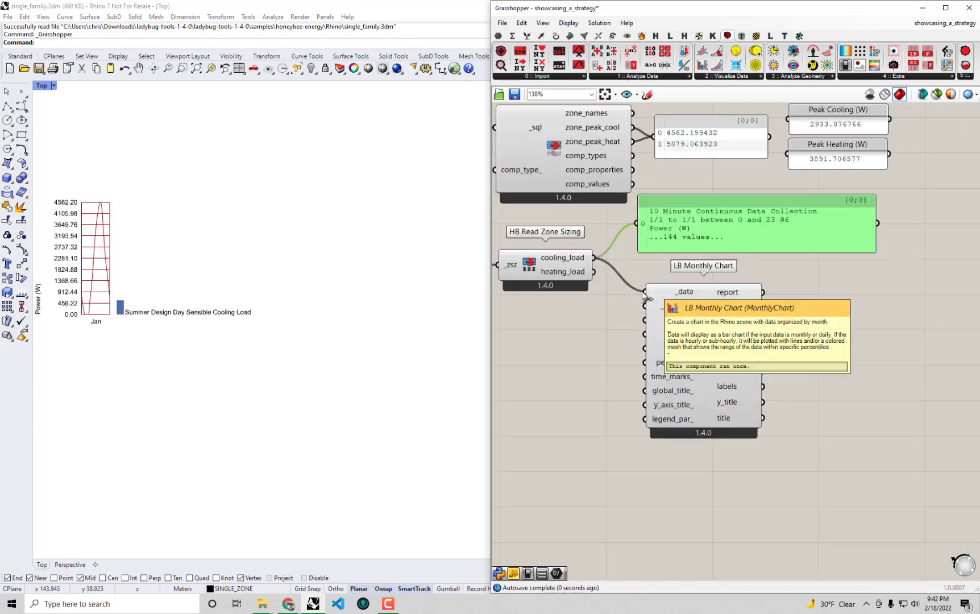
pyautogui.moveTo(216, 292); pyautogui.dragTo(337, 328, button='right')
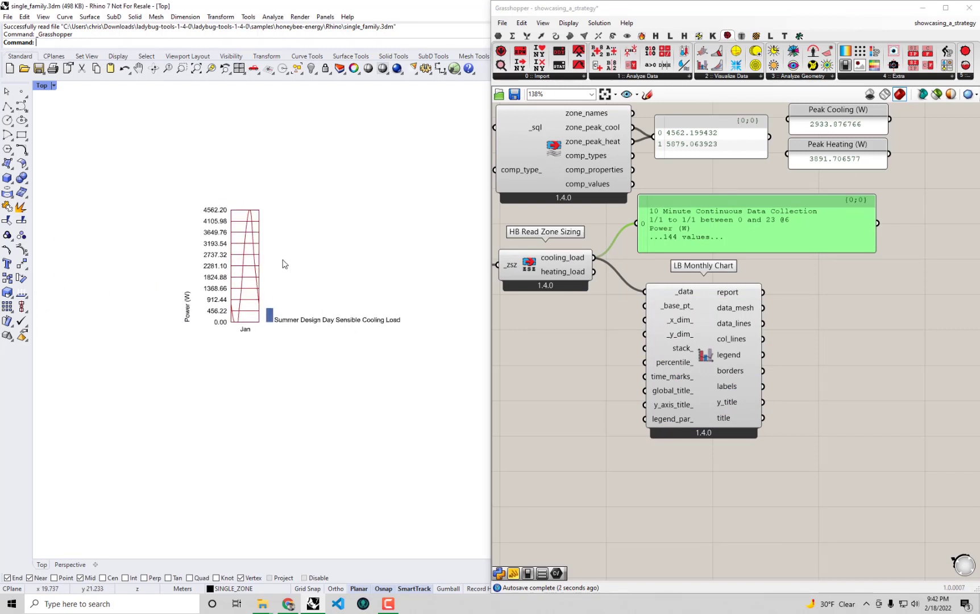
pyautogui.scroll(3, 284, 261)
pyautogui.moveTo(283, 277); pyautogui.dragTo(267, 283, button='right')
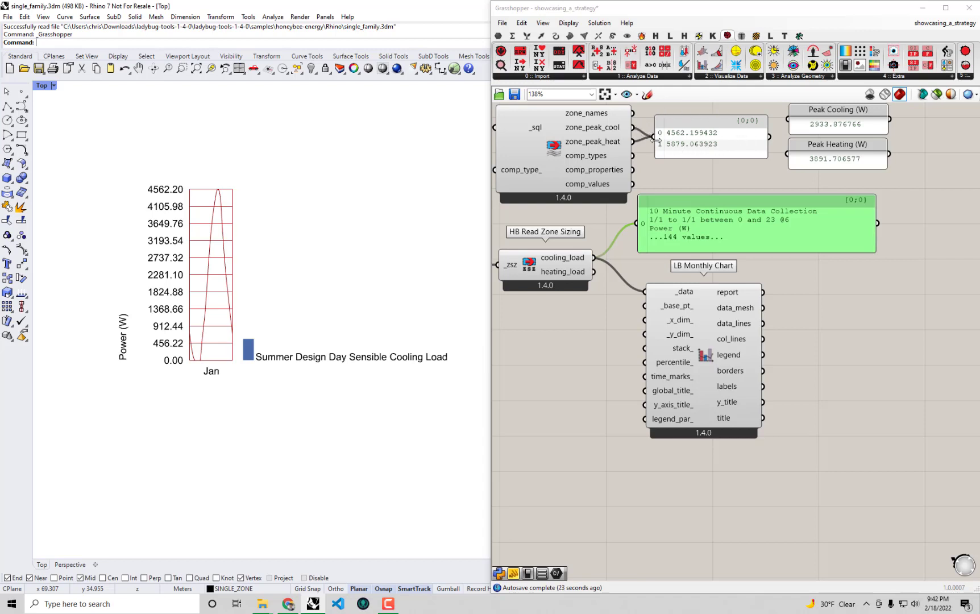
pyautogui.moveTo(500, 286); pyautogui.dragTo(530, 267, button='right')
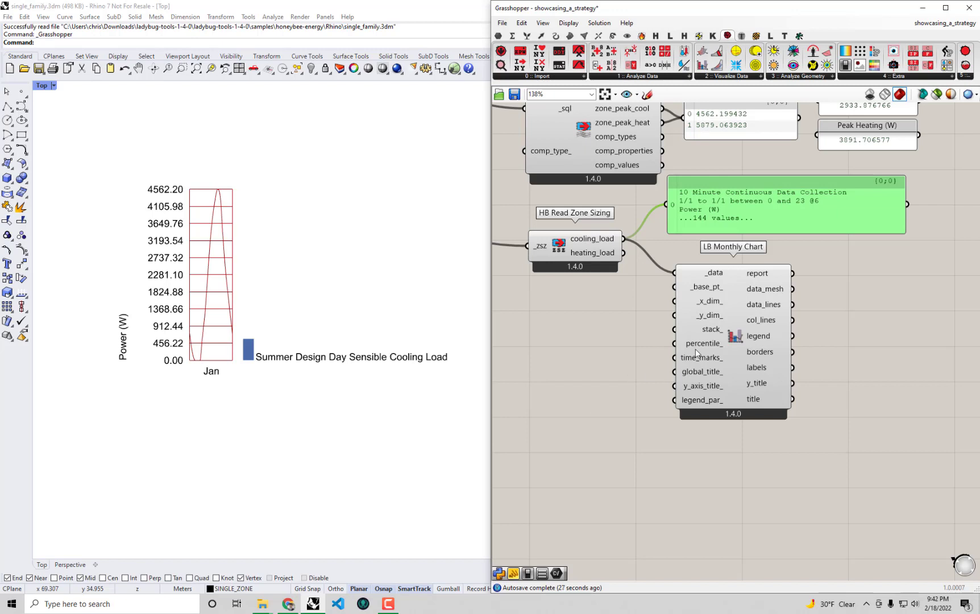
# Add a Boolean Toggle set to True and wire it into the chart's stack_ input.
pyautogui.doubleClick(622, 338)
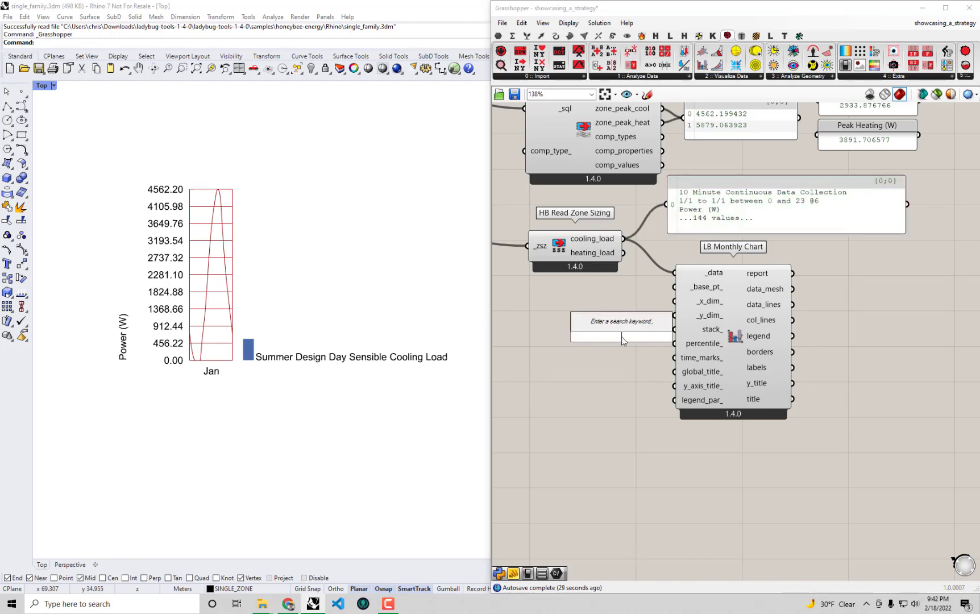
pyautogui.write('boo')
pyautogui.click(623, 311)
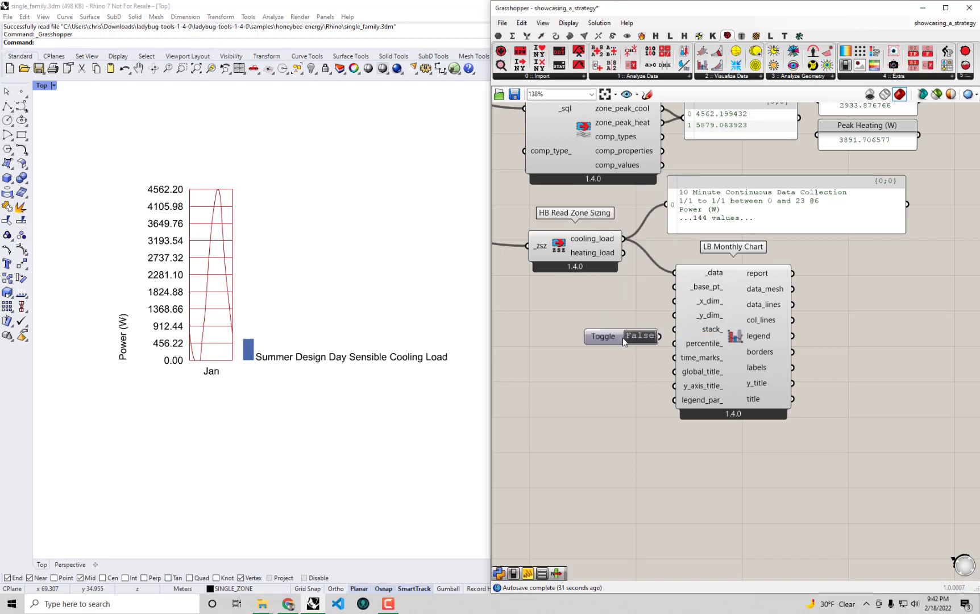
pyautogui.doubleClick(626, 330)
pyautogui.moveTo(646, 331); pyautogui.dragTo(674, 329)
pyautogui.click(655, 386)
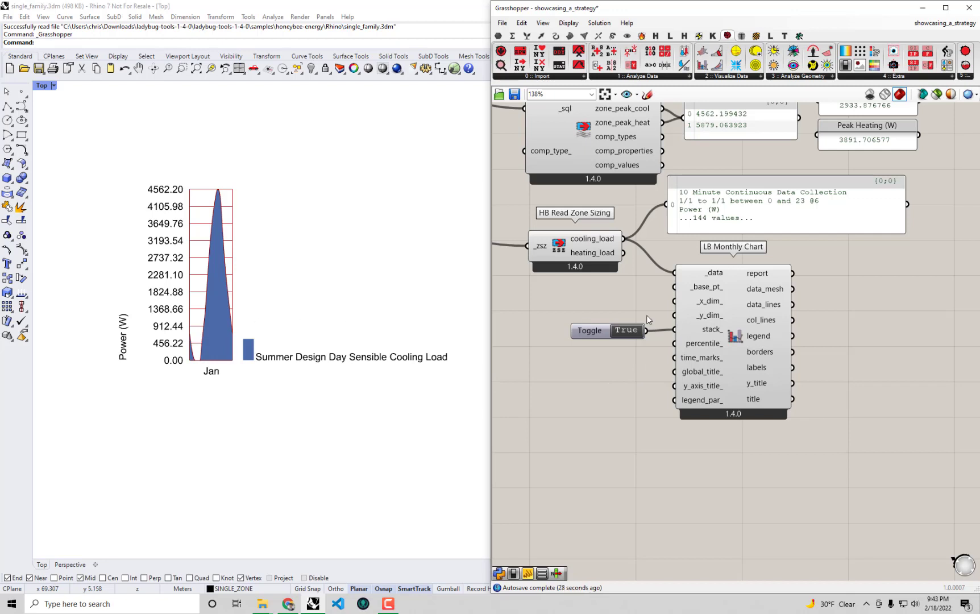
# Add a panel holding 40 and wire it into _x_dim_ to widen each month.
pyautogui.moveTo(689, 299)
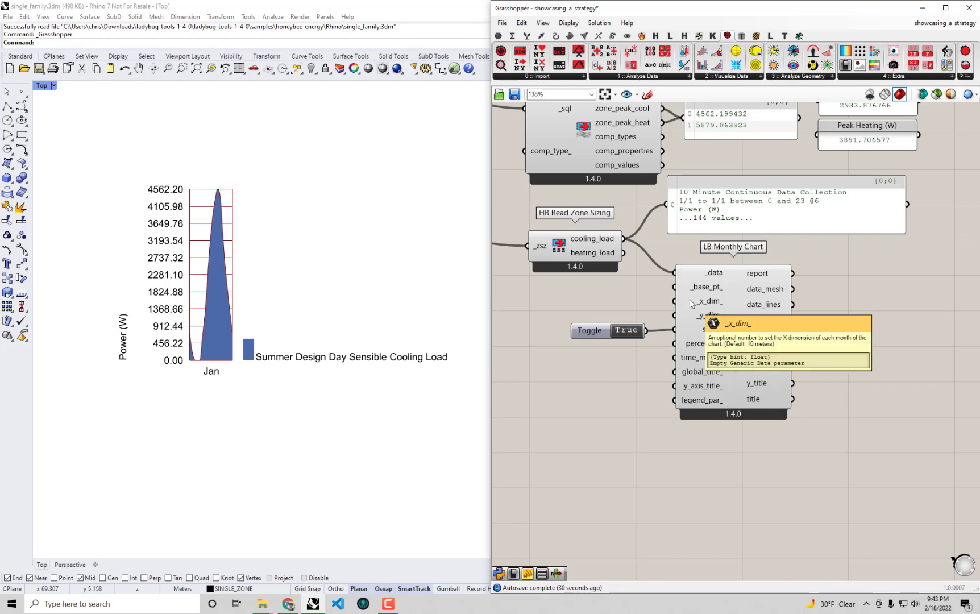
pyautogui.doubleClick(611, 304)
pyautogui.write('"')
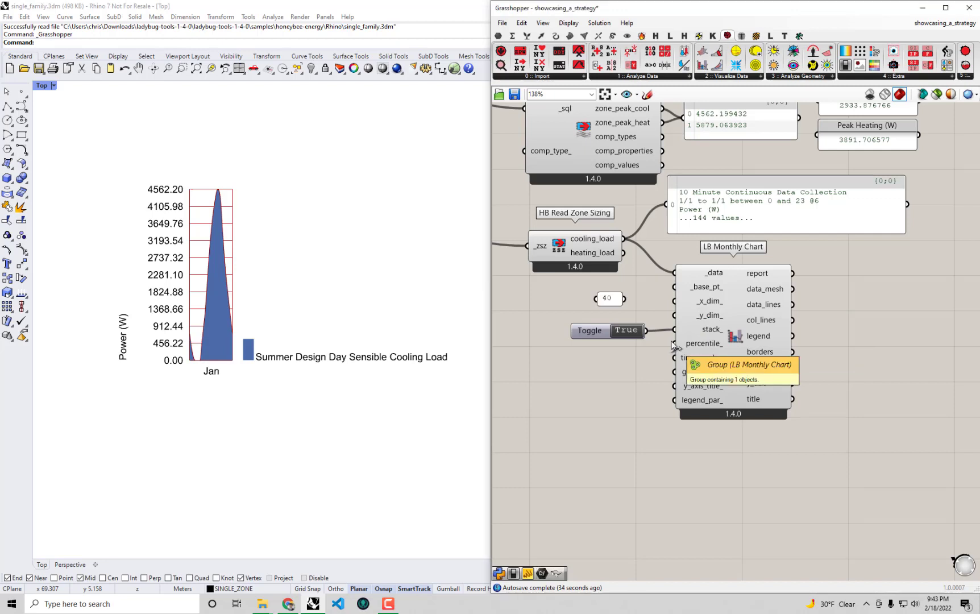
pyautogui.moveTo(624, 298); pyautogui.dragTo(675, 301)
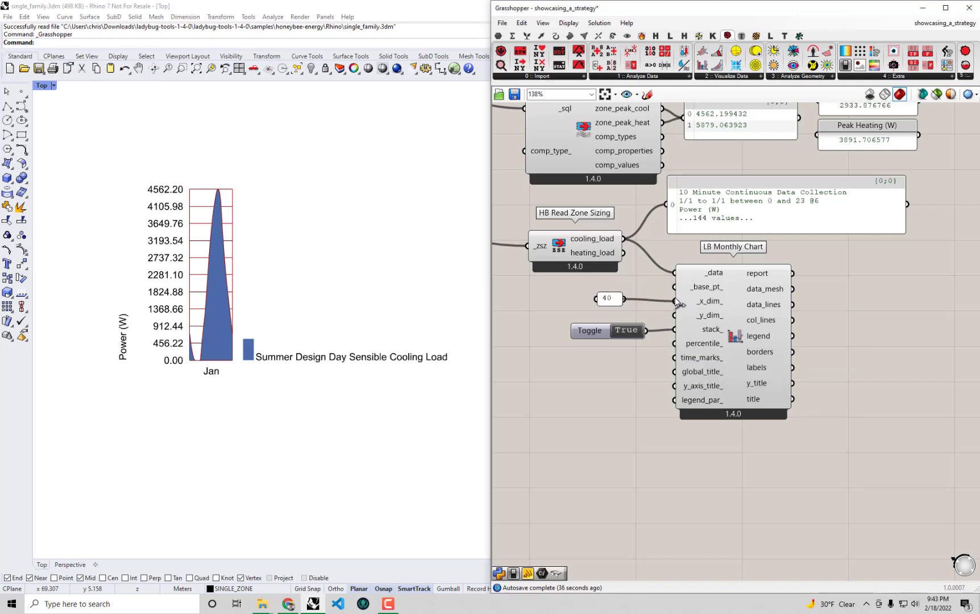
pyautogui.moveTo(341, 344); pyautogui.dragTo(327, 337, button='right')
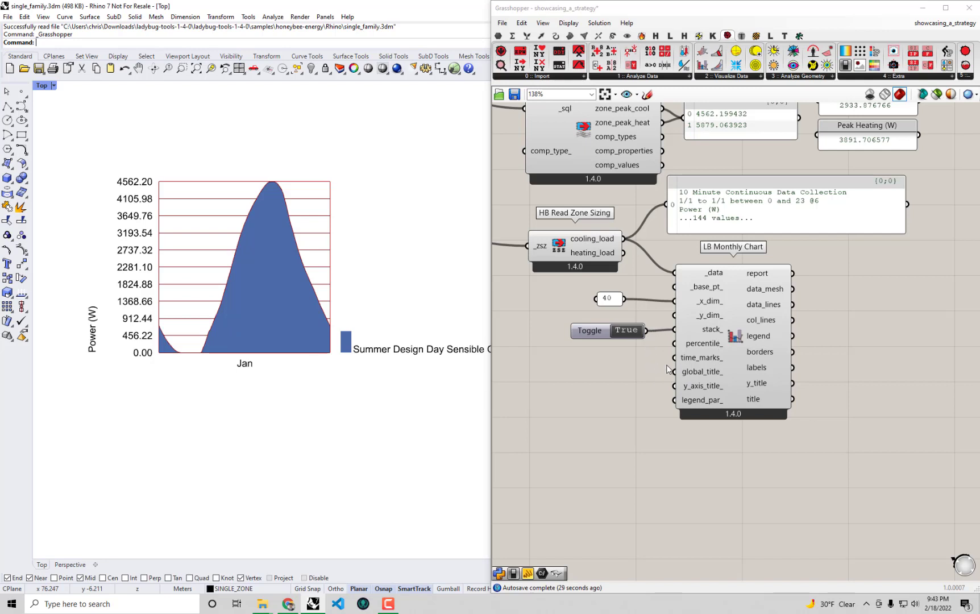
# Wire the True toggle into time_marks_ for a 12 AM to 12 AM axis, reframing Rhino.
pyautogui.moveTo(693, 358)
pyautogui.moveTo(647, 330); pyautogui.dragTo(675, 358)
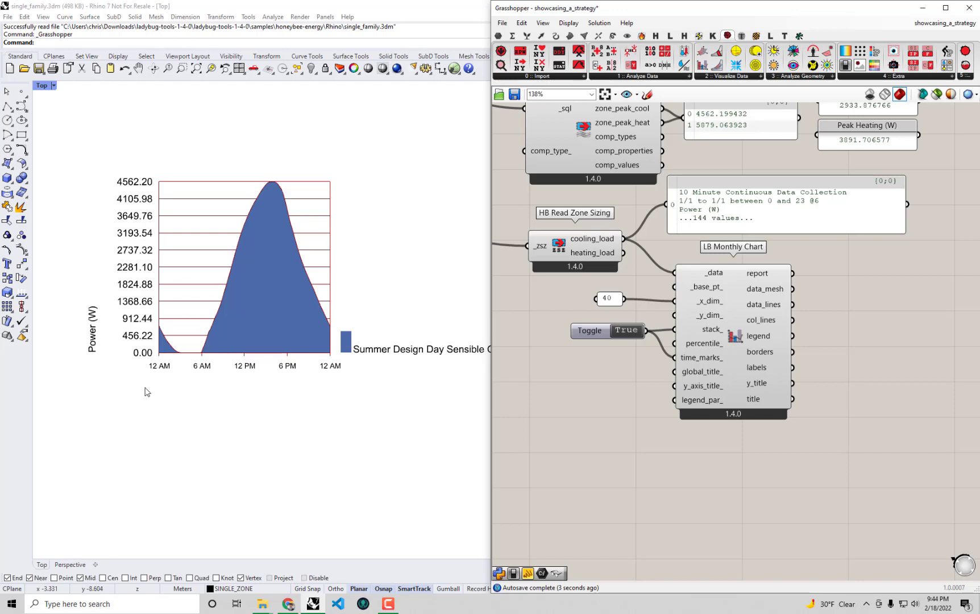
pyautogui.scroll(1, 151, 374)
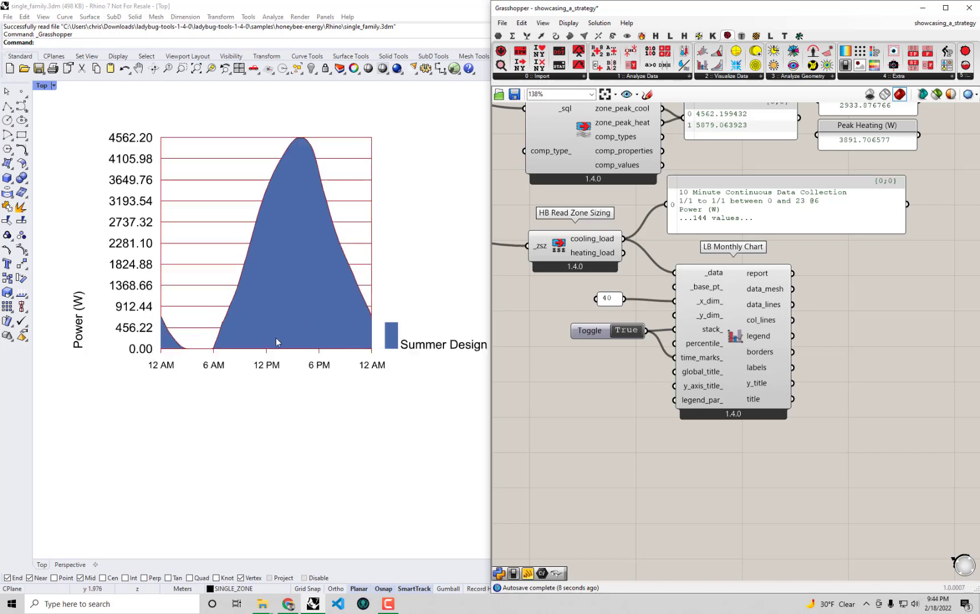
pyautogui.moveTo(221, 351); pyautogui.dragTo(230, 375, button='right')
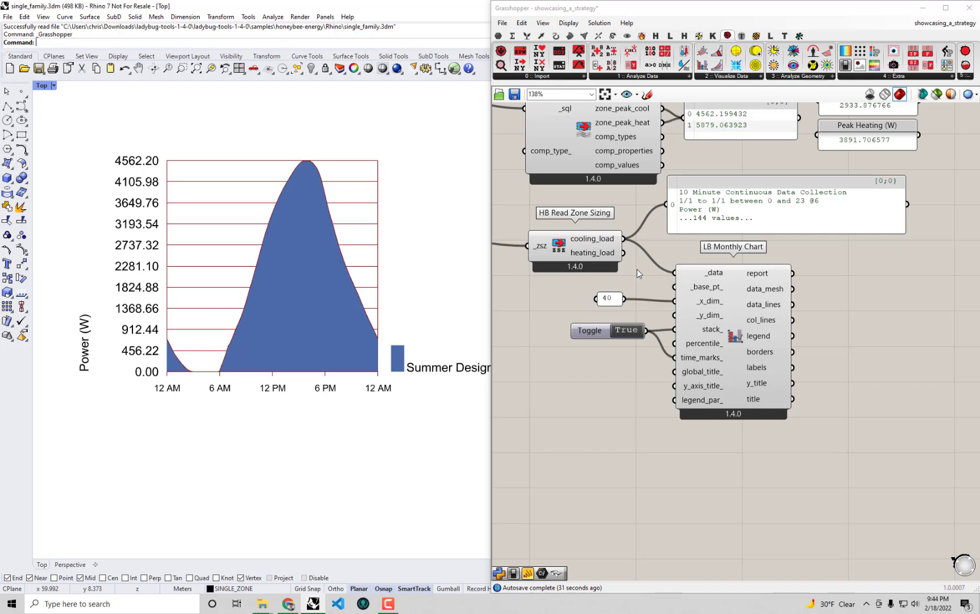
# Wire heating_load into the data panel and the chart's _data, then add cooling_load to _data.
pyautogui.moveTo(624, 253); pyautogui.dragTo(666, 207)
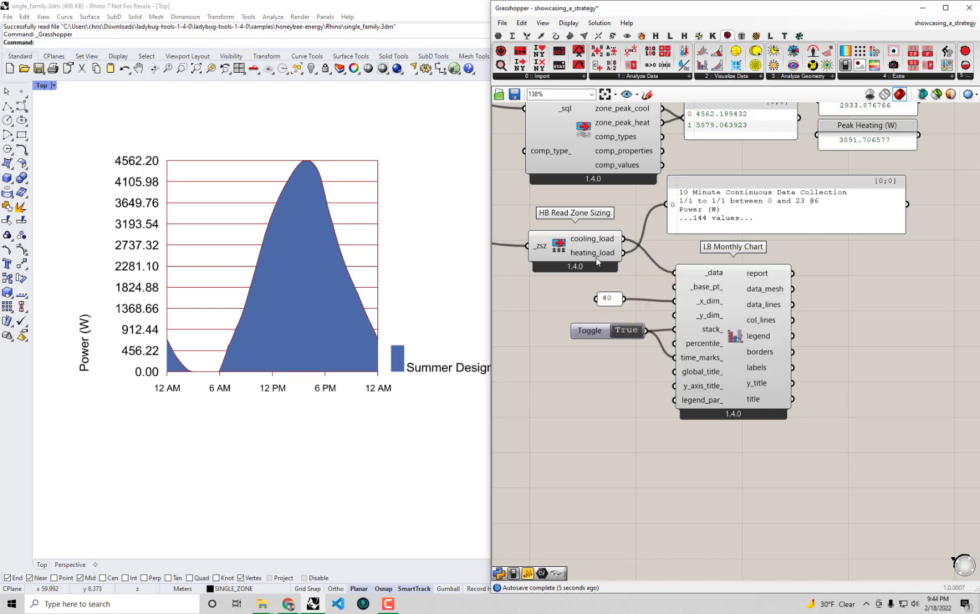
pyautogui.moveTo(666, 243); pyautogui.dragTo(677, 290, button='right')
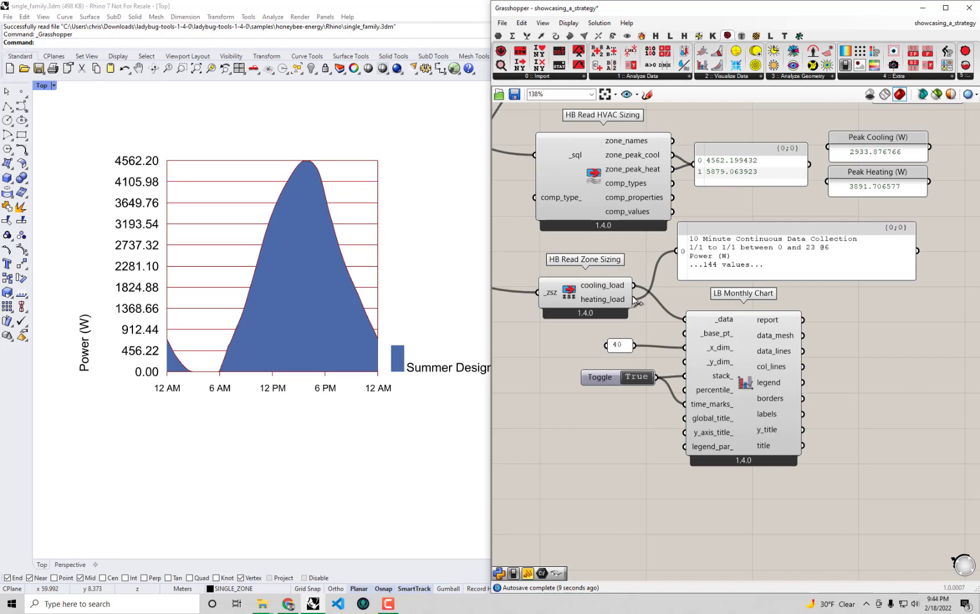
pyautogui.keyDown('shift'); pyautogui.moveTo(634, 300); pyautogui.dragTo(685, 320); pyautogui.keyUp('shift')
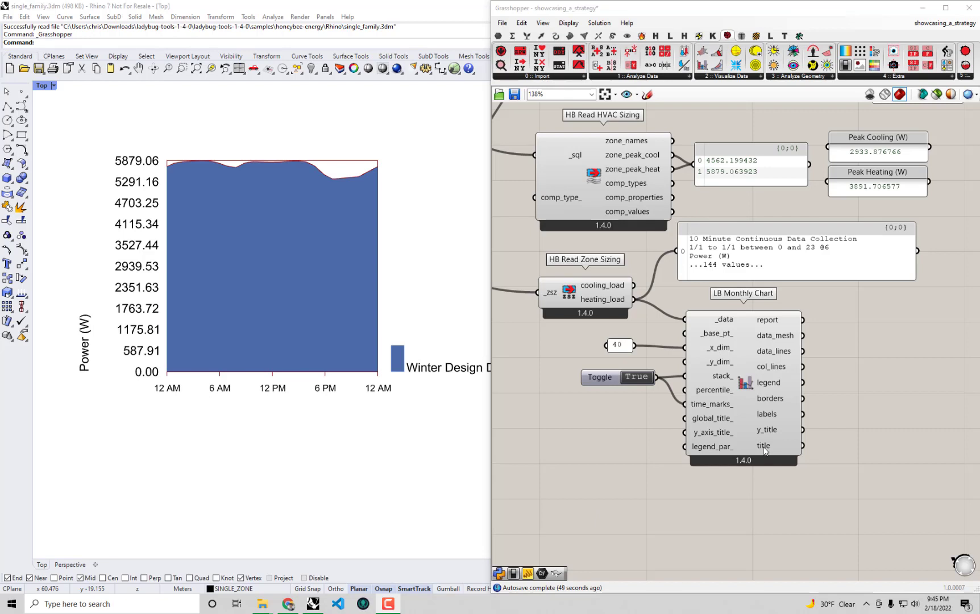
pyautogui.keyDown('shift'); pyautogui.moveTo(633, 285); pyautogui.dragTo(685, 318); pyautogui.keyUp('shift')
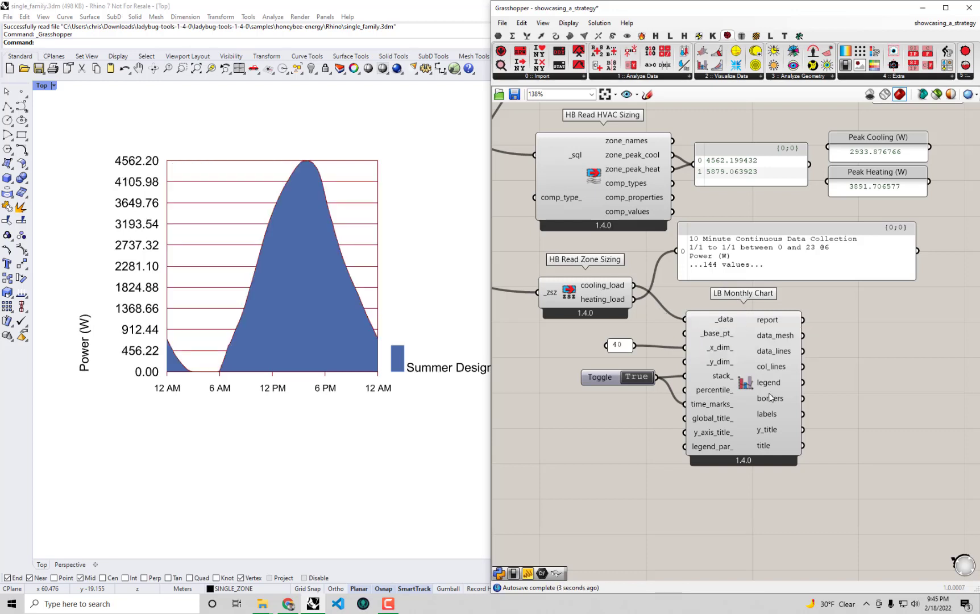
# Switch to the Chrome presentation and start the Peak Load Plot slideshow.
pyautogui.moveTo(730, 326)
pyautogui.click(288, 604)
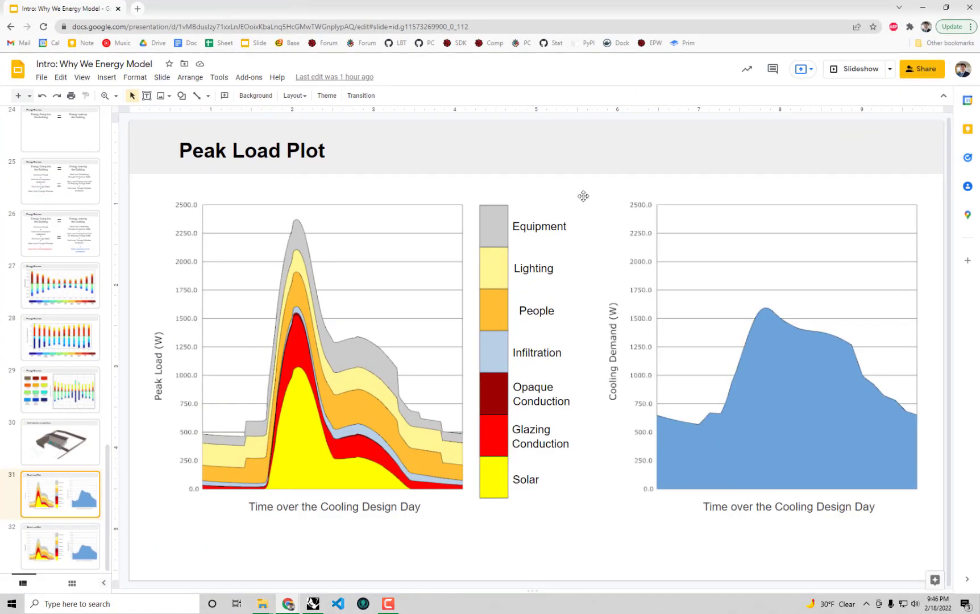
pyautogui.click(854, 68)
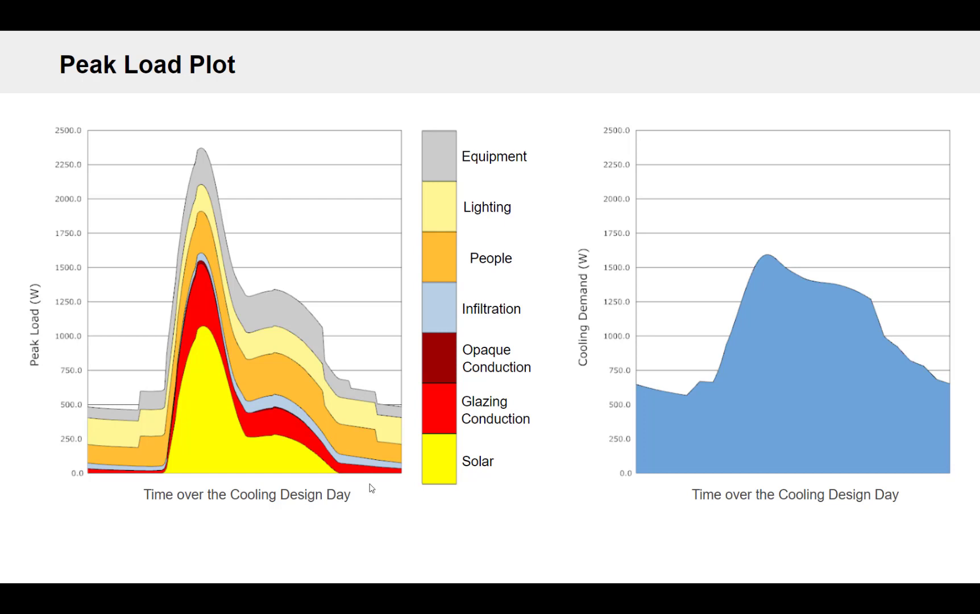
# Advance the Peak Load Plot slide to its next build with lower peak and cooling loads.
pyautogui.click(578, 530)
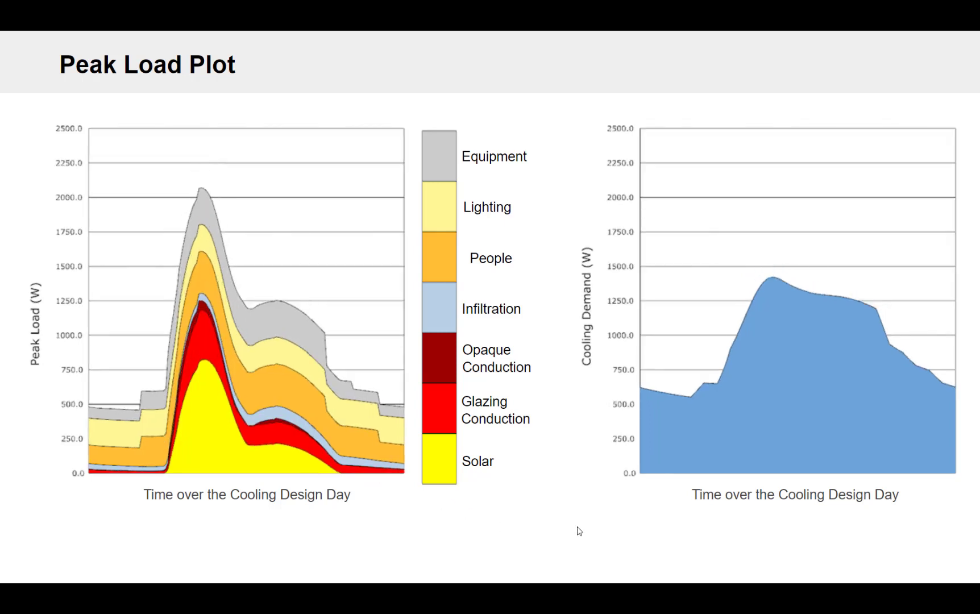